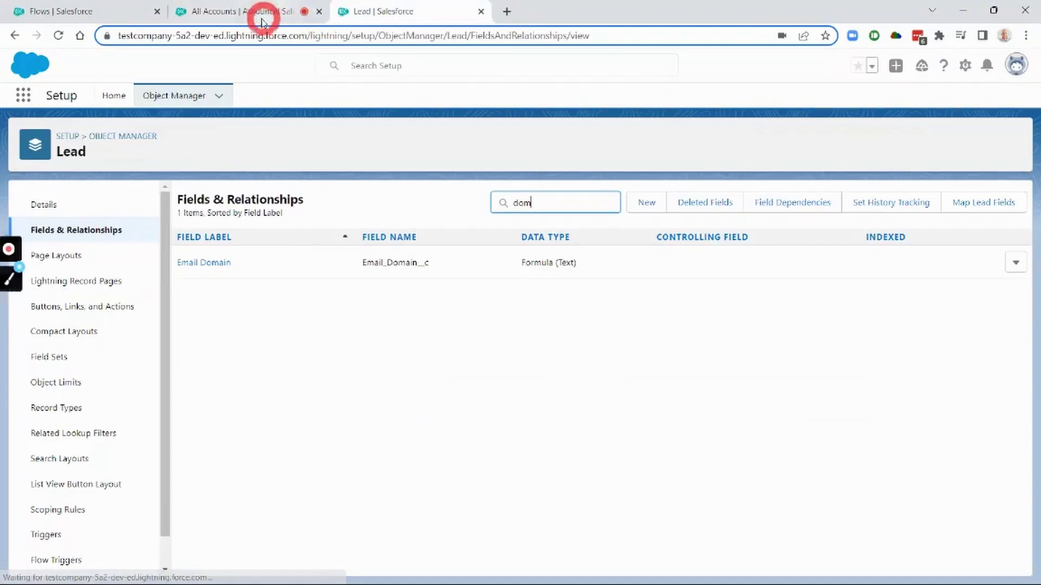
From the accounts list, open the Account object's field setup, search for "domain" and examine the Website Domain formula field.
left_click(251, 14)
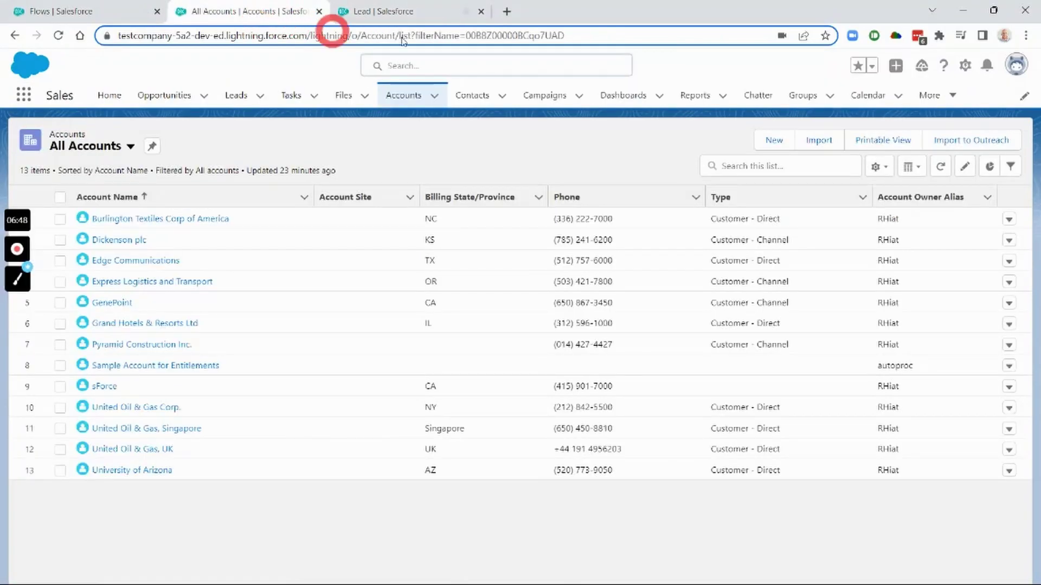
left_click(965, 66)
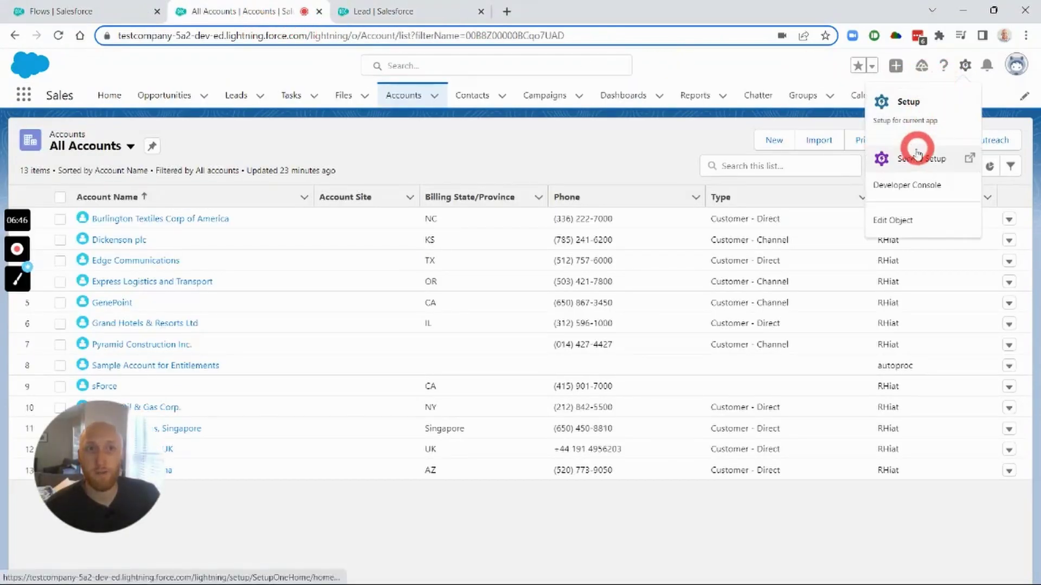
left_click(905, 219)
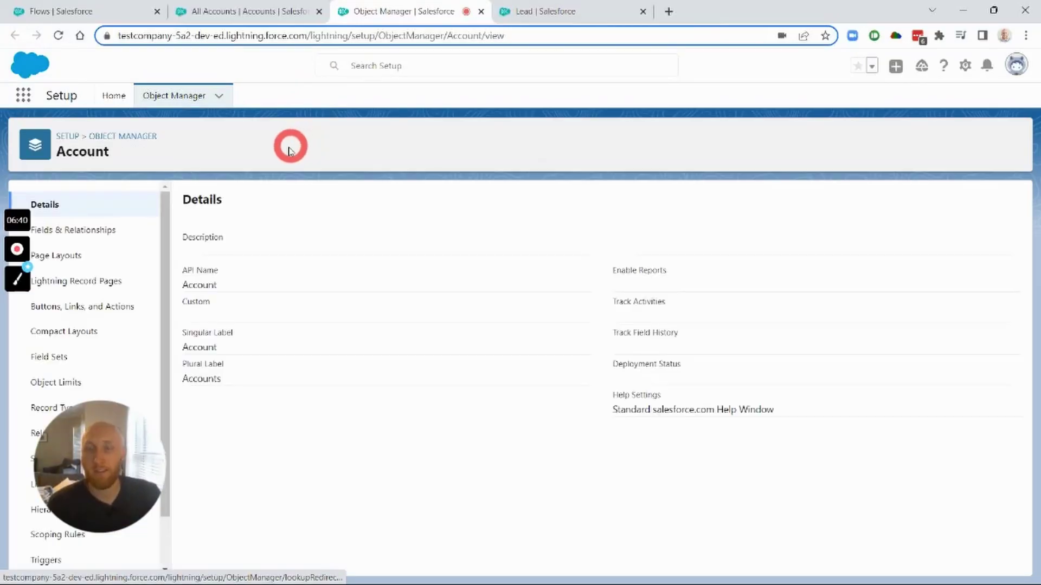
left_click(90, 237)
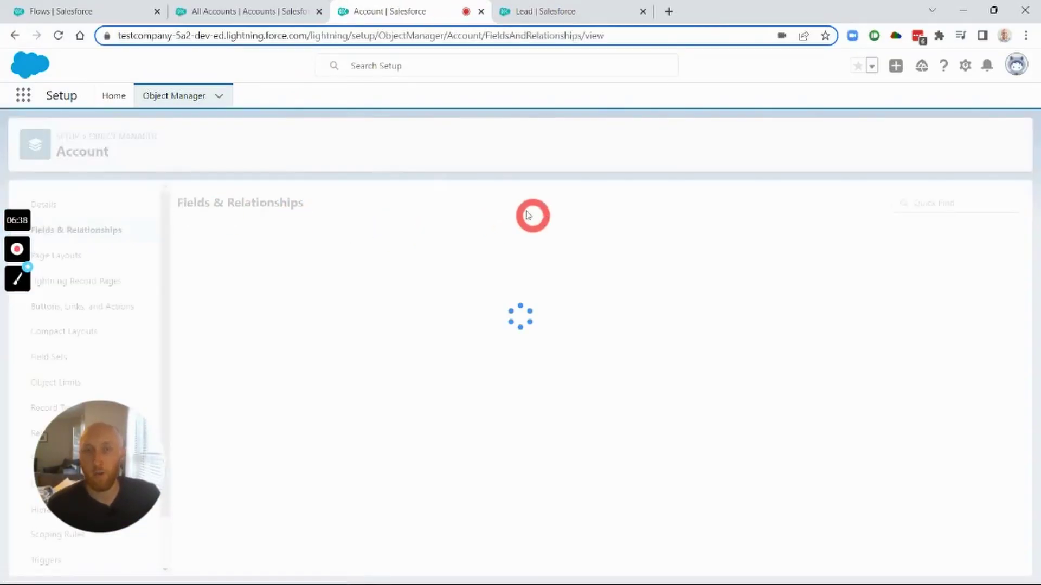
left_click(652, 205)
type("domain")
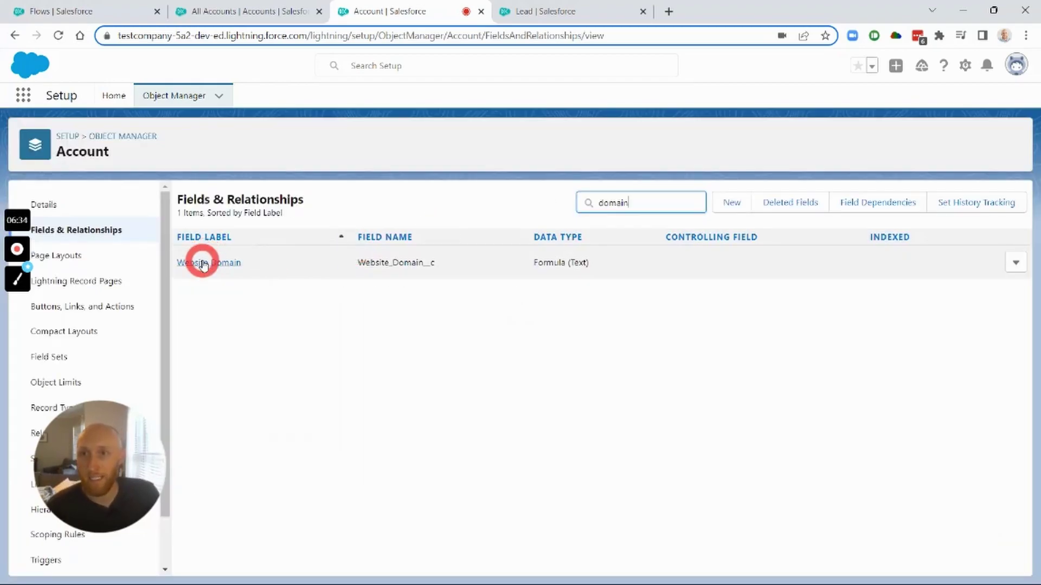
left_click(198, 260)
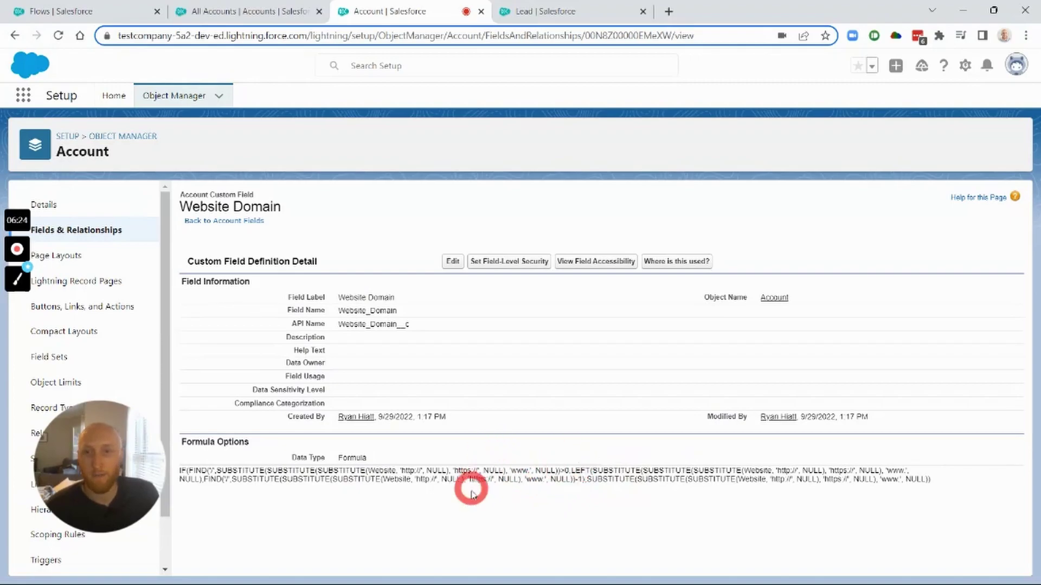
Examine the Lead object's Email Domain formula field and compare it with the Account object's Website Domain formula.
left_click(549, 13)
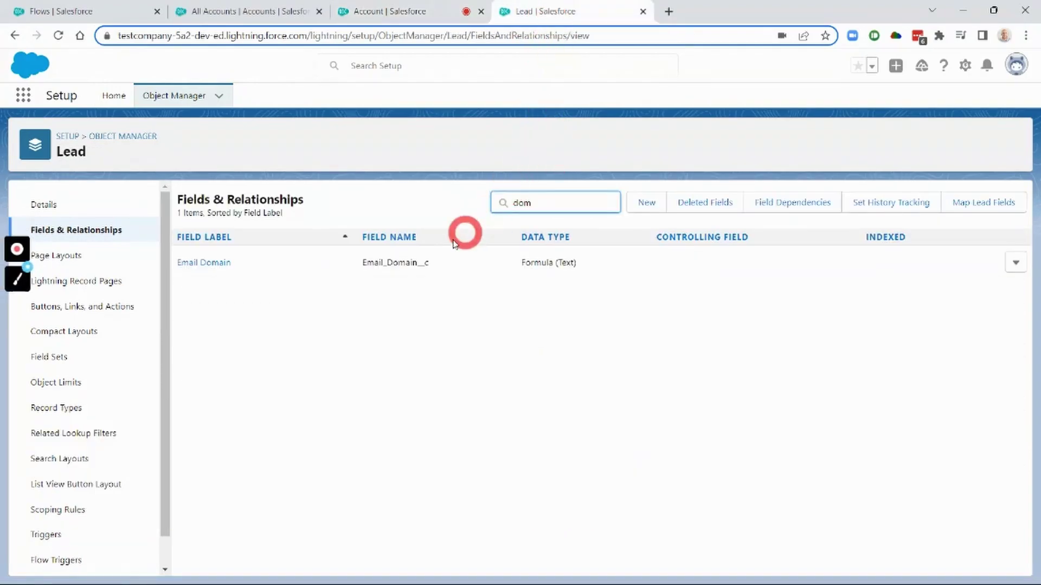
left_click(222, 263)
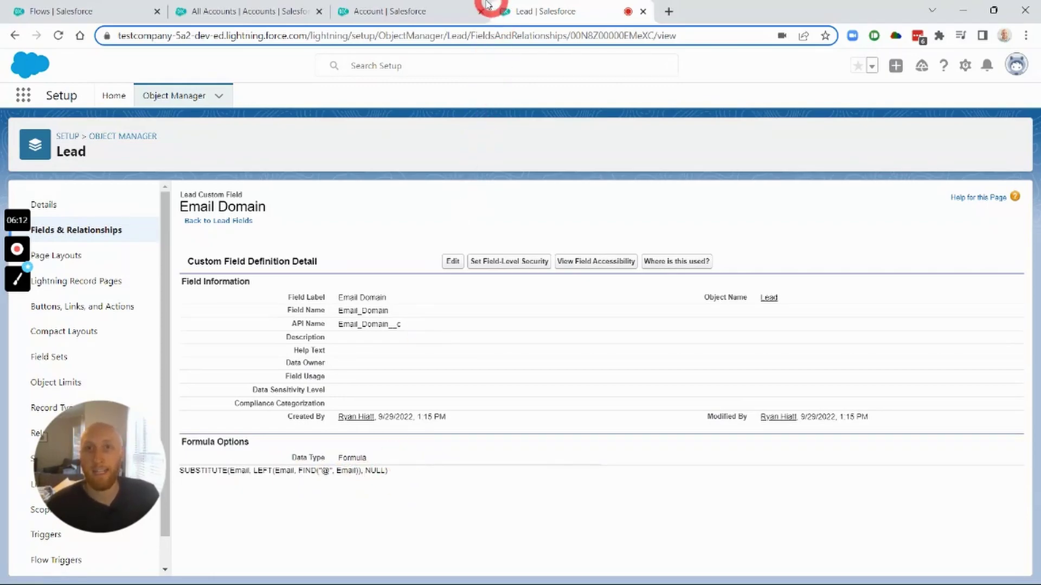
left_click(429, 17)
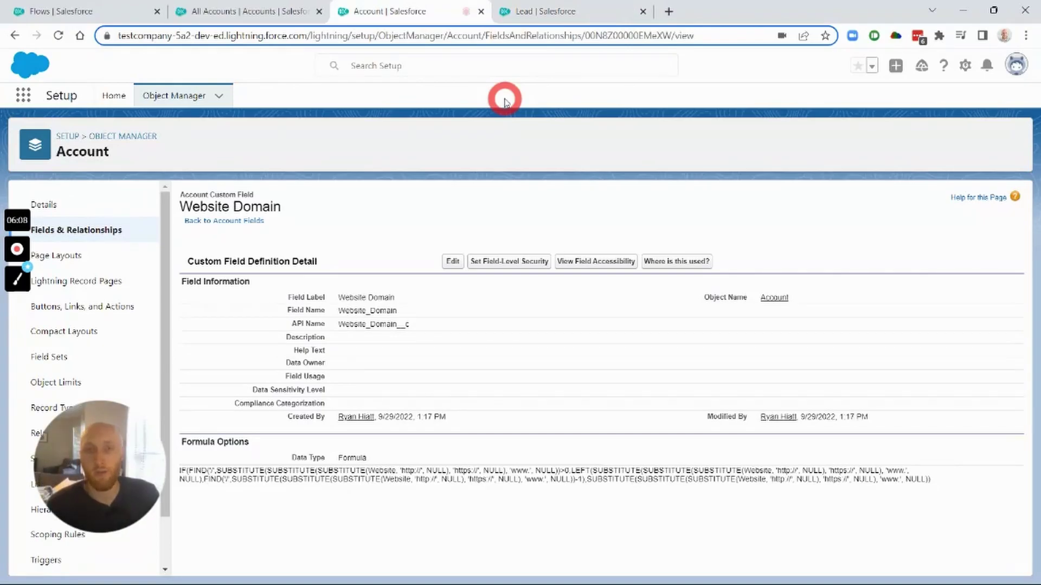
left_click(526, 15)
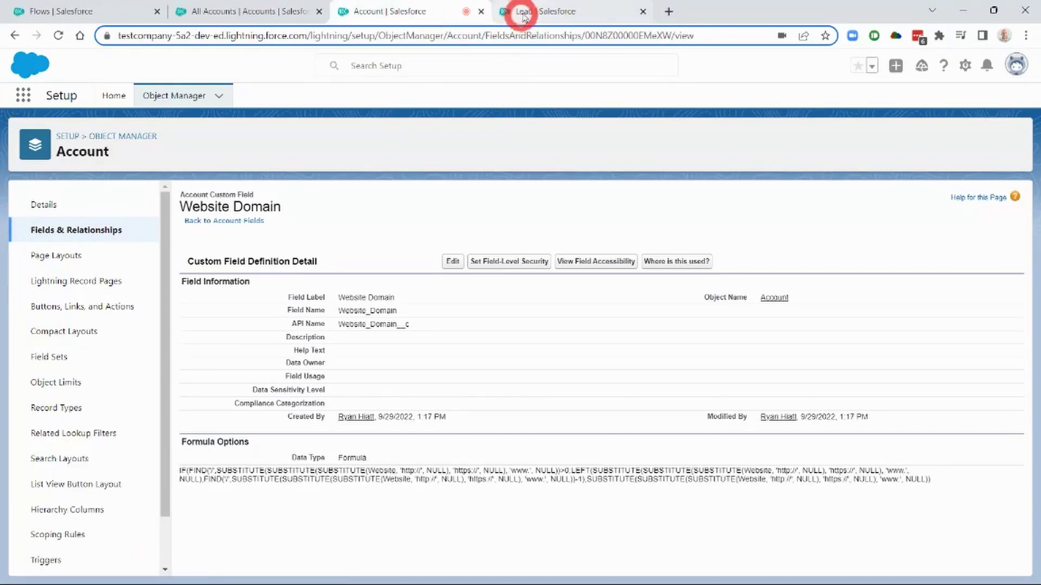
Start a new custom field on the Lead object as a Lookup Relationship related to Account.
left_click(515, 11)
left_click(86, 233)
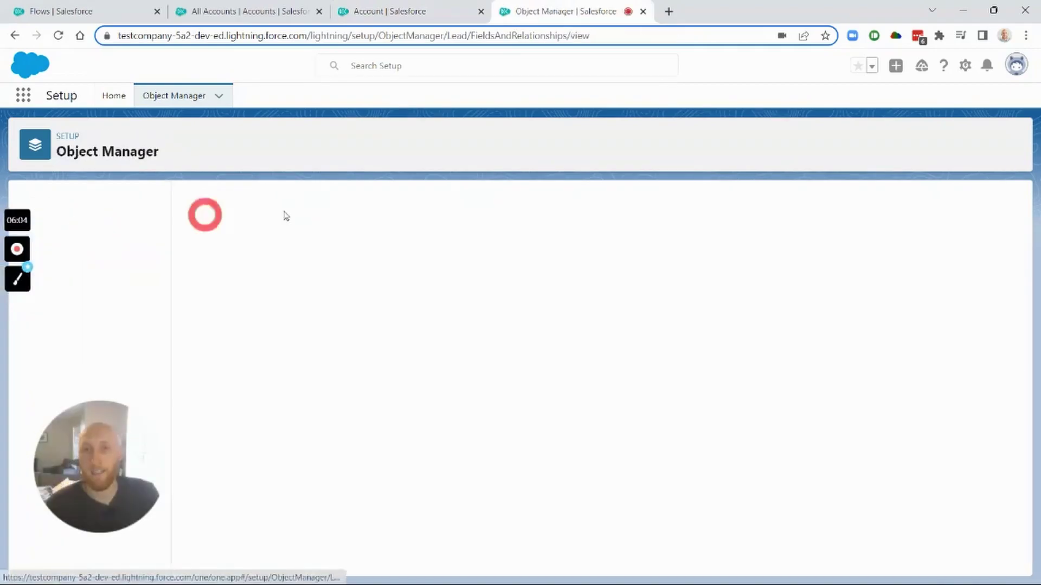
left_click(648, 202)
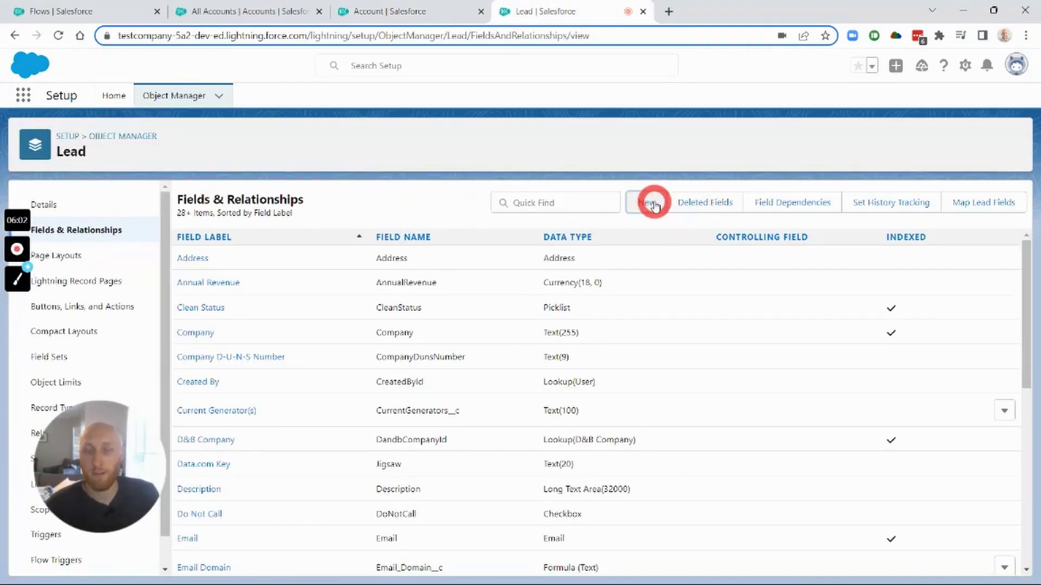
left_click(247, 353)
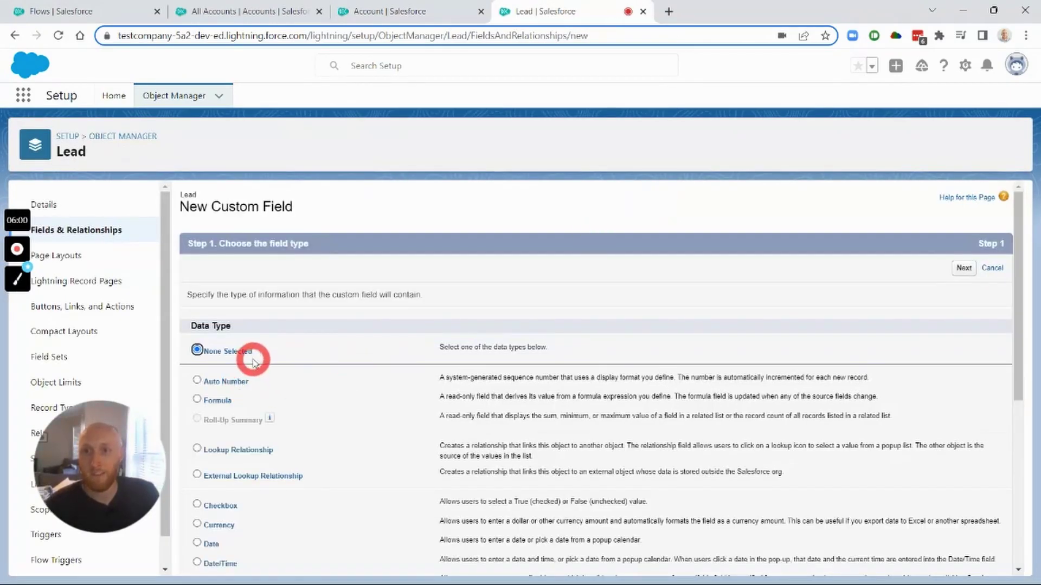
scroll(260, 360, "down", 1)
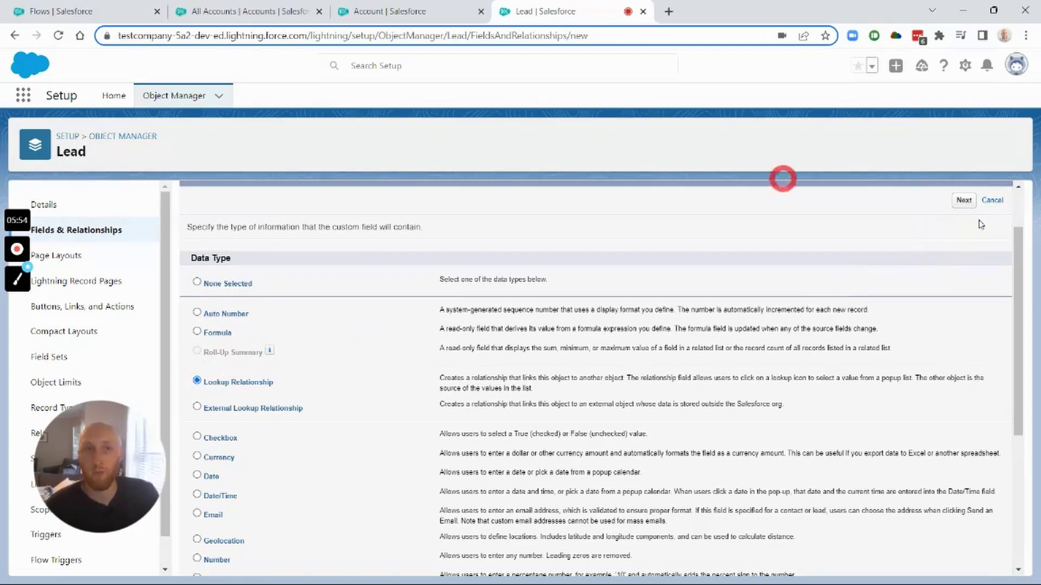
left_click(965, 202)
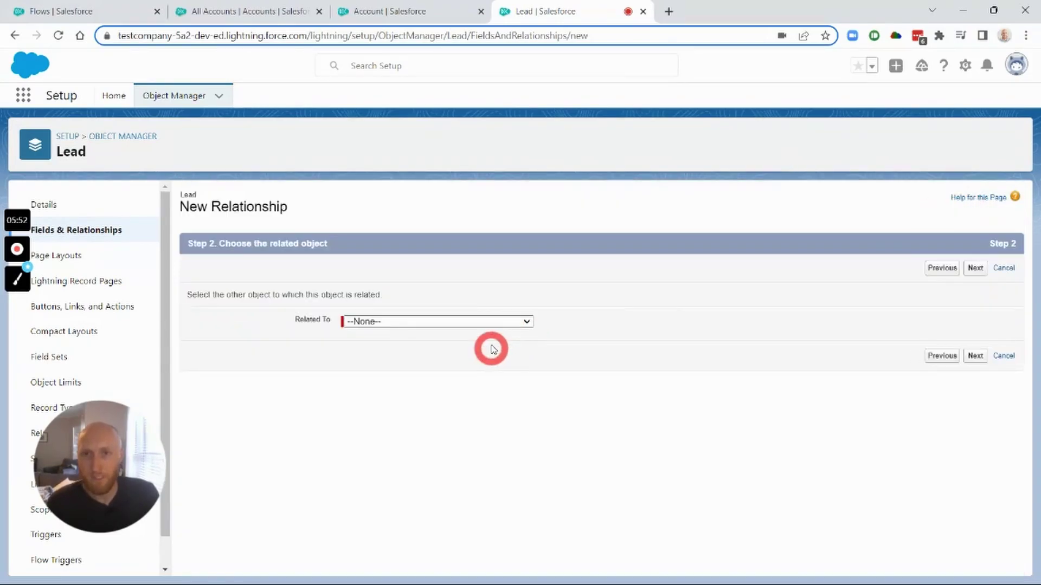
left_click(499, 321)
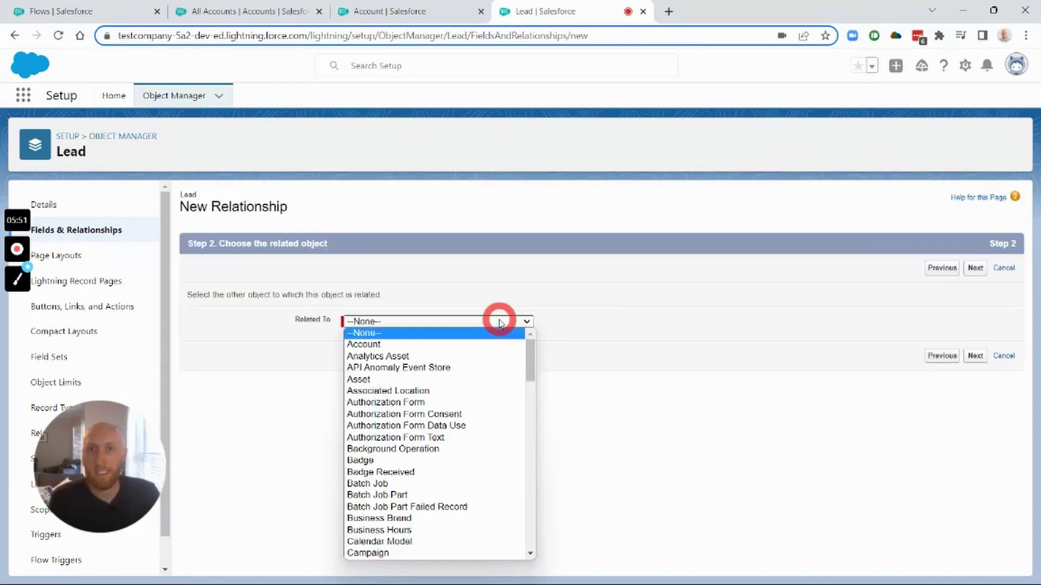
left_click(455, 344)
left_click(971, 353)
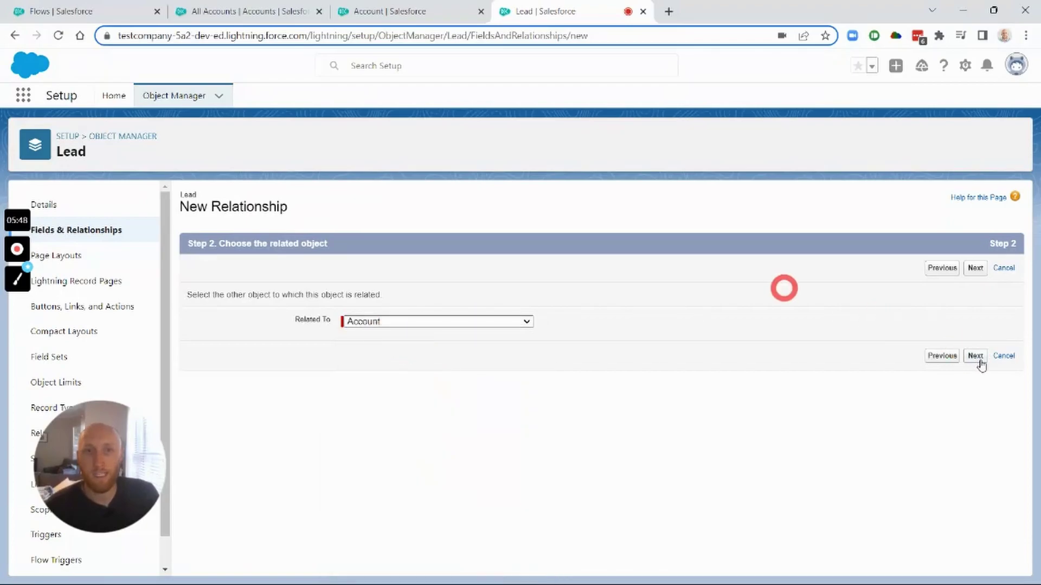
Label the lookup field Matched Account with the name Matched_Account, accept the default security, page layouts and related list, and save it.
double_click(395, 300)
left_click_drag(395, 300, 321, 299)
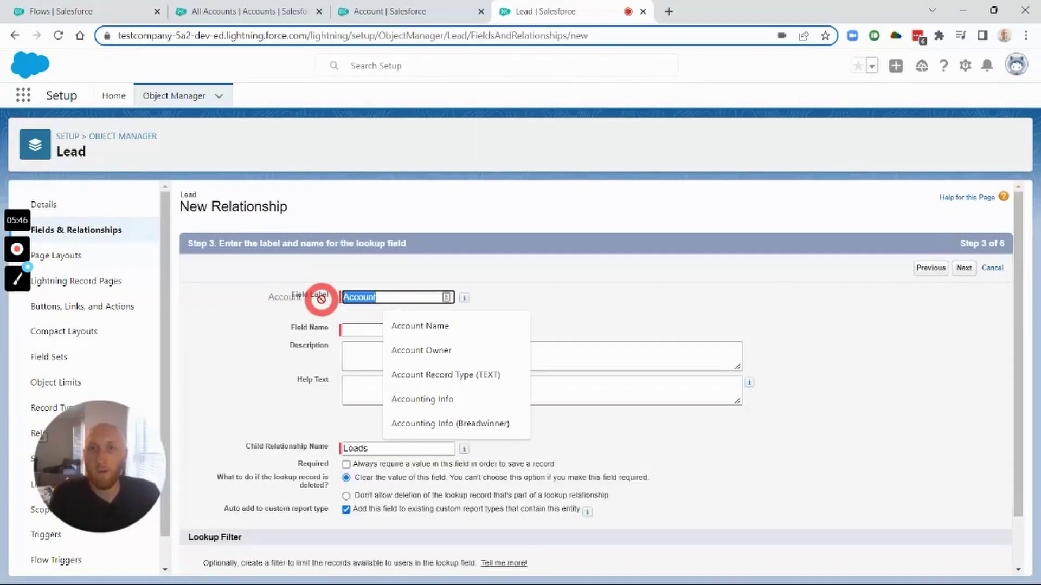
type("Matched Account")
key("Tab")
key("Tab")
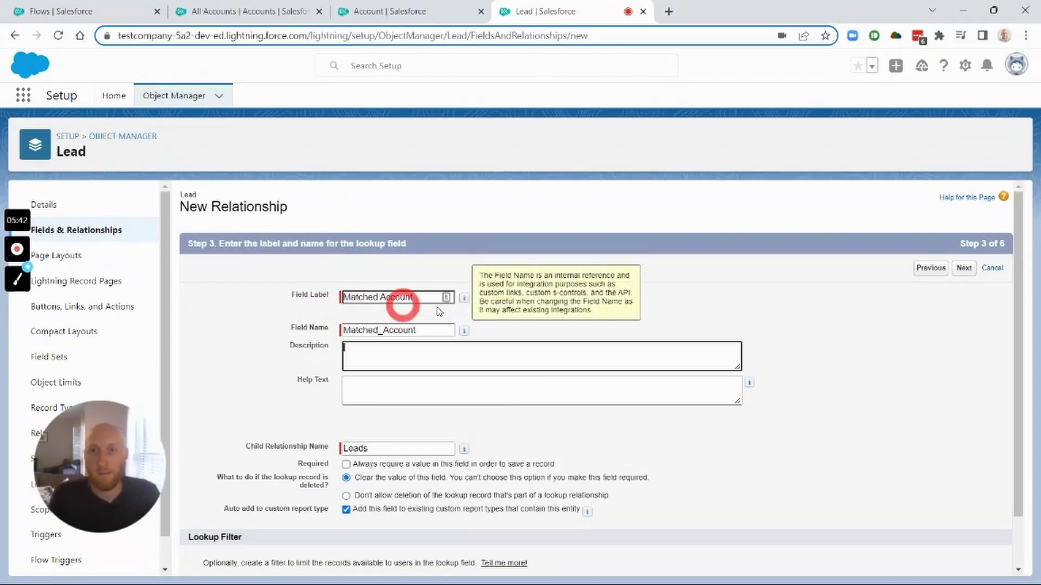
left_click(964, 269)
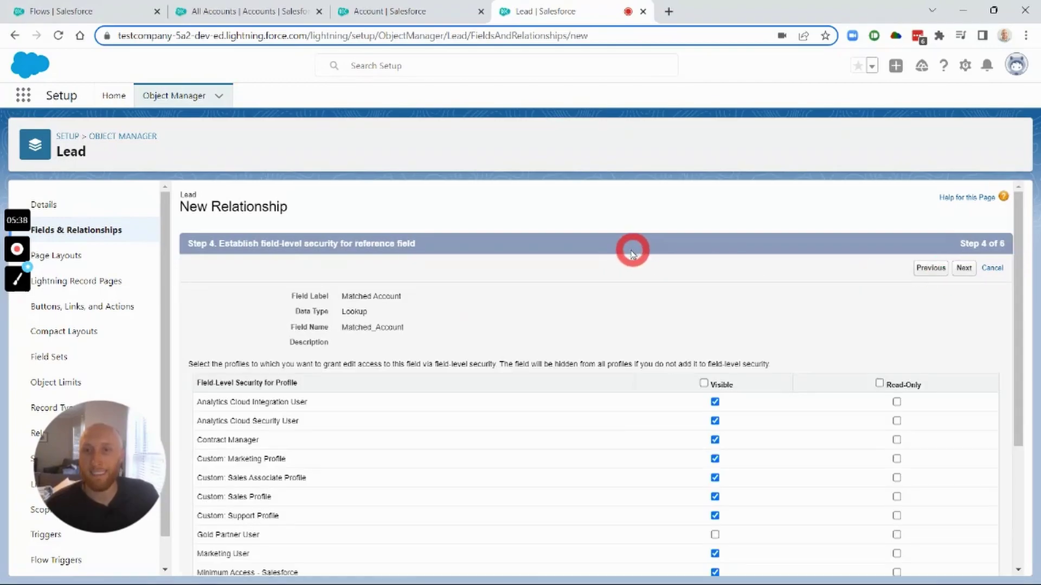
left_click(964, 268)
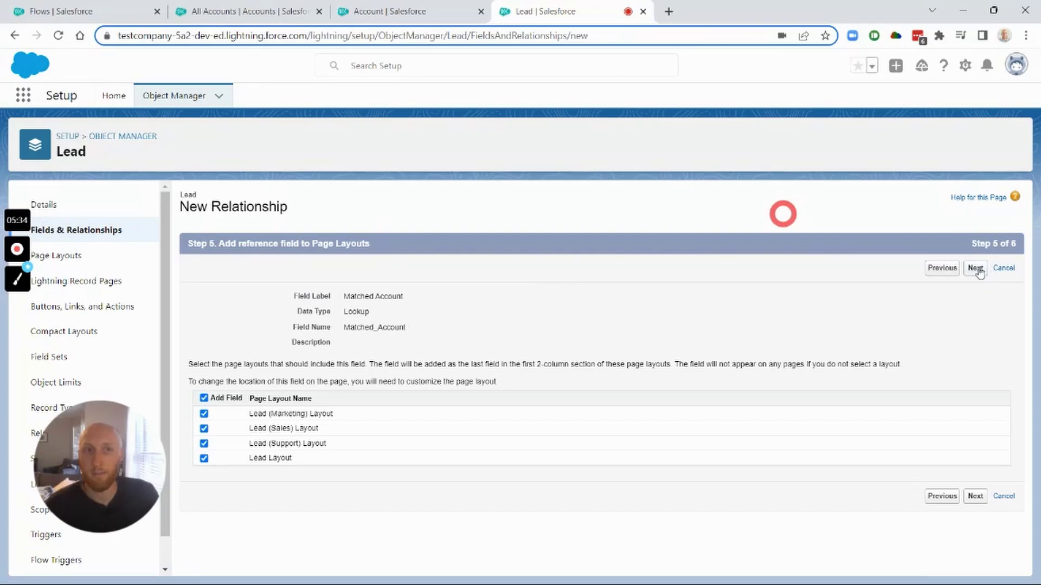
left_click(975, 268)
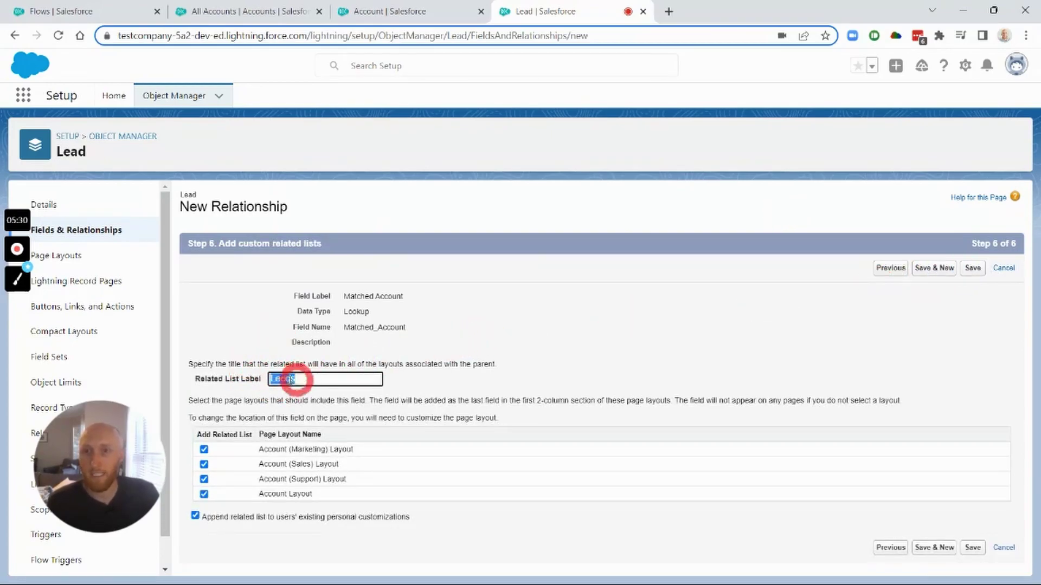
left_click(971, 268)
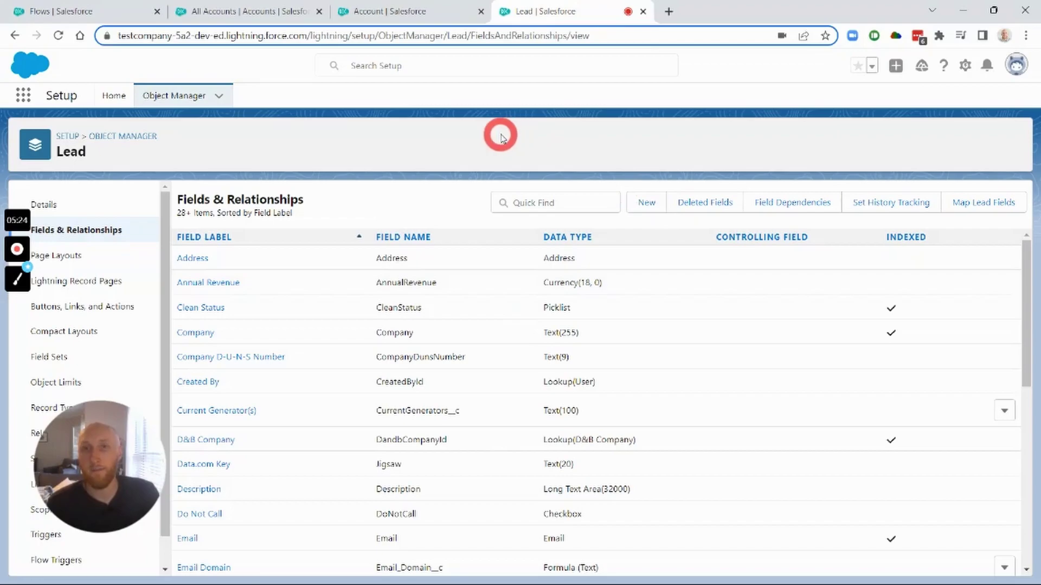
Search the Lead fields for "domain" to review Email Domain, and return to the Account object's Website Domain definition.
left_click(531, 202)
type("dom")
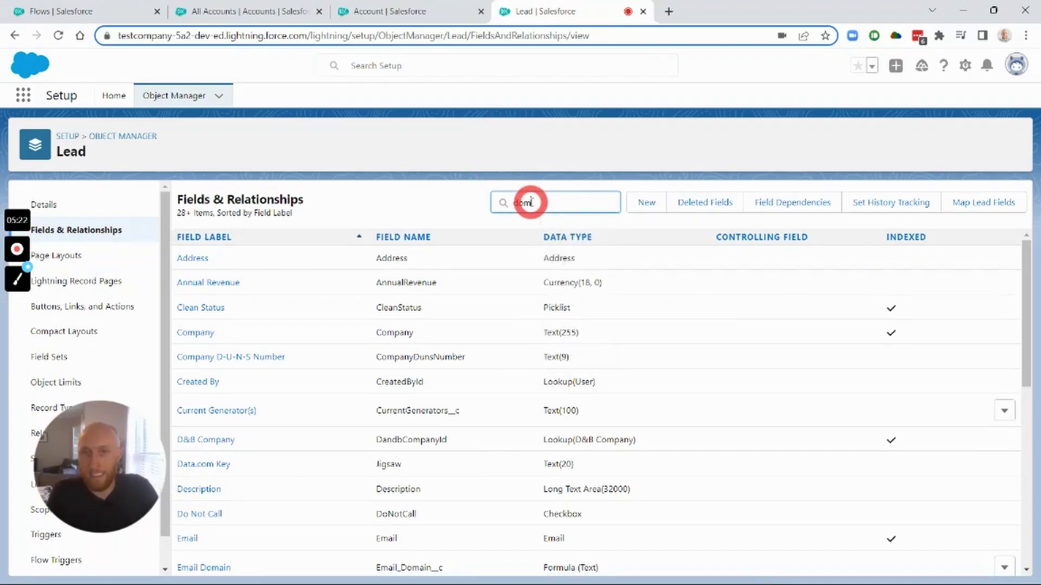
type("ain")
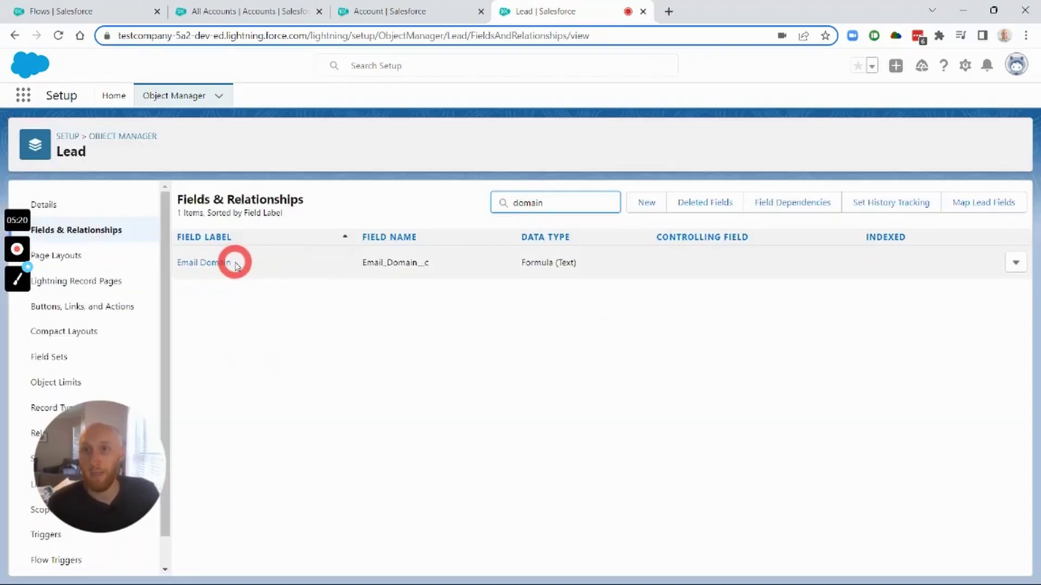
left_click(360, 9)
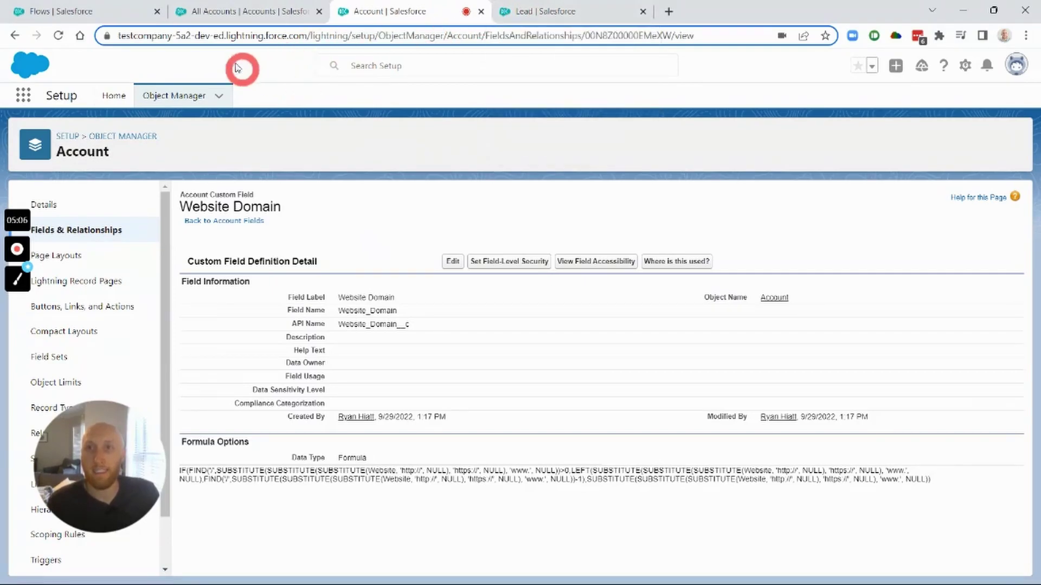
From the Flows setup page, create a new Record-Triggered Flow.
left_click(82, 11)
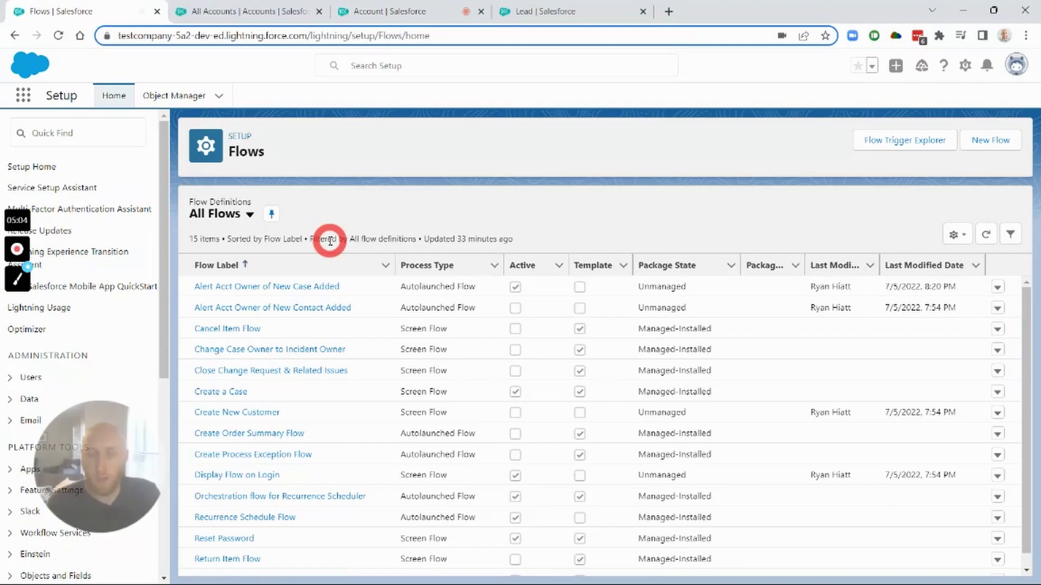
left_click(985, 150)
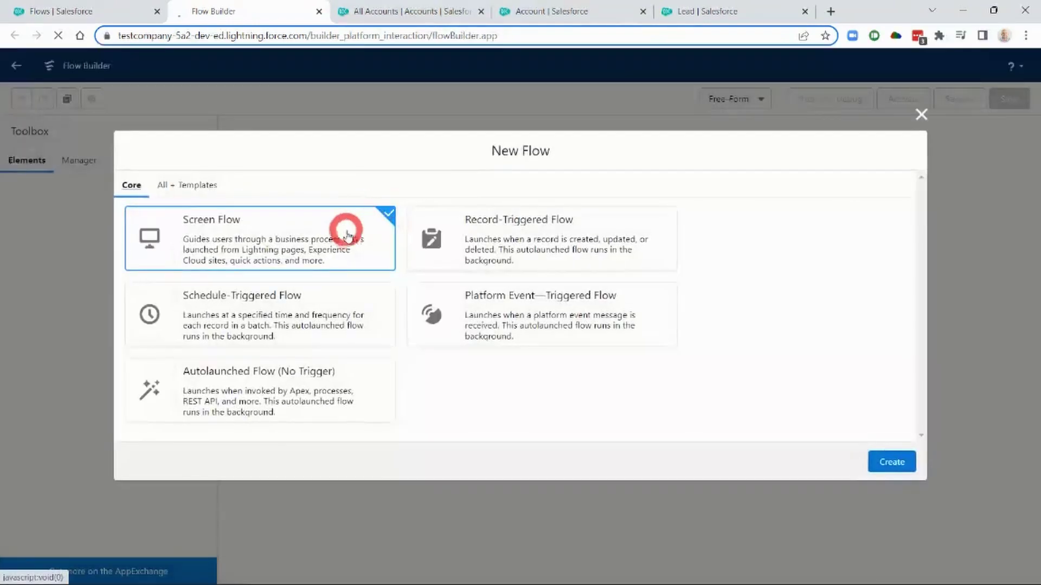
left_click(490, 232)
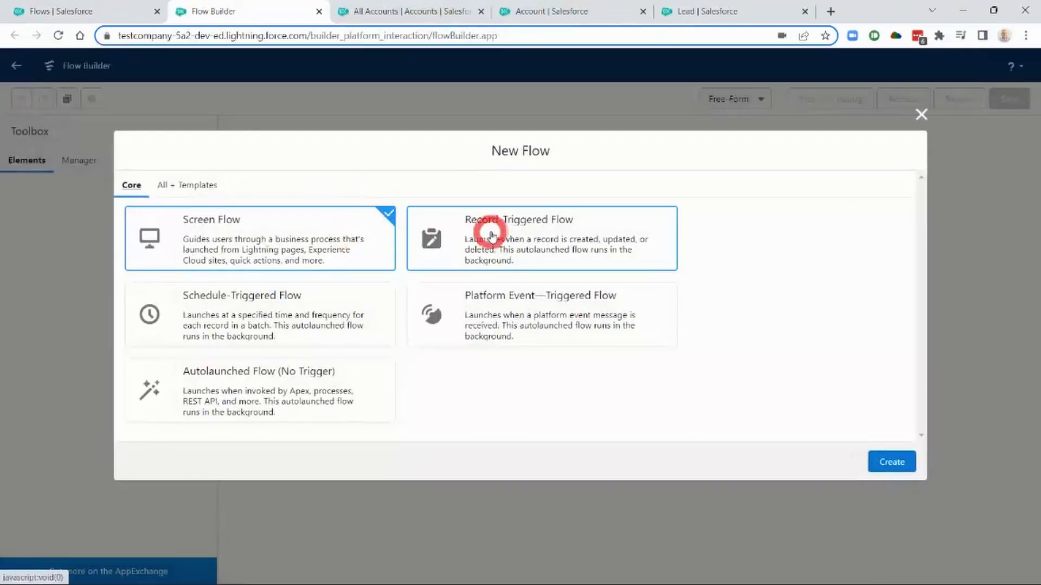
left_click(893, 461)
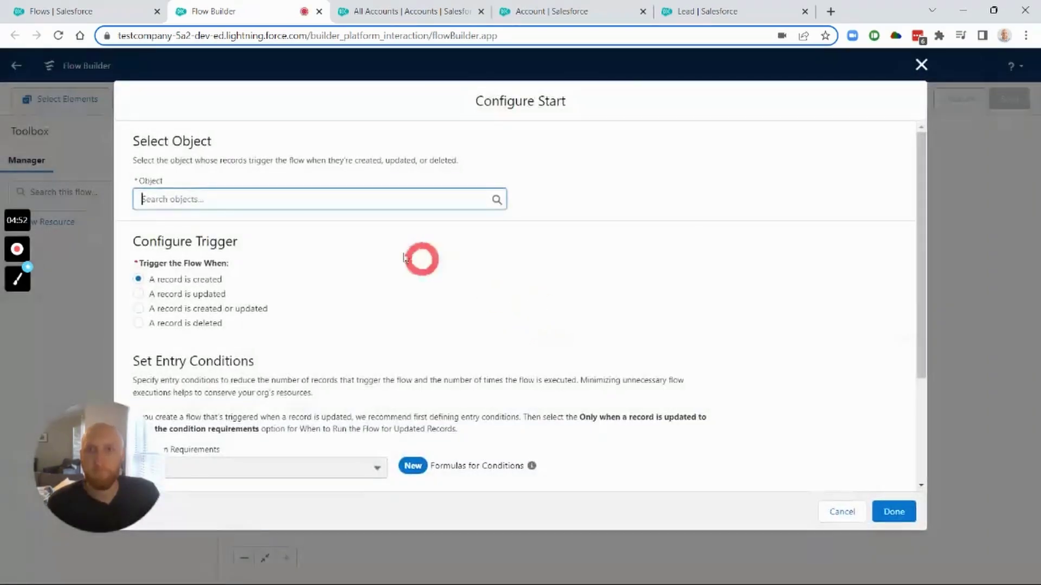
Set the flow's object to Lead and trigger it when a record is created or updated.
type("lead")
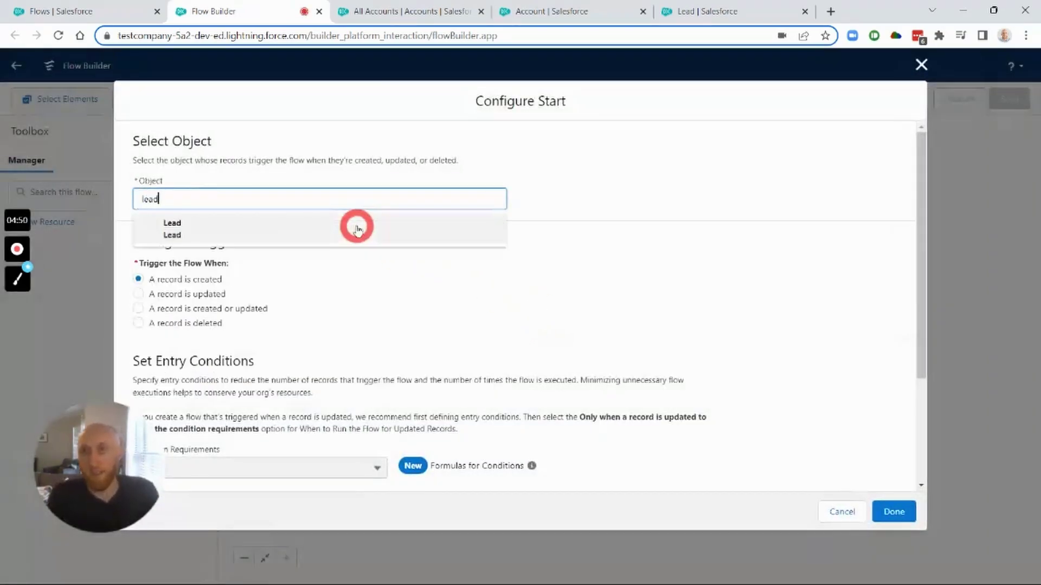
left_click(357, 229)
left_click(139, 312)
Set the entry conditions to All Conditions Are Met (AND) with Email Is Null False, and finish the start configuration.
scroll(345, 269, "down", 3)
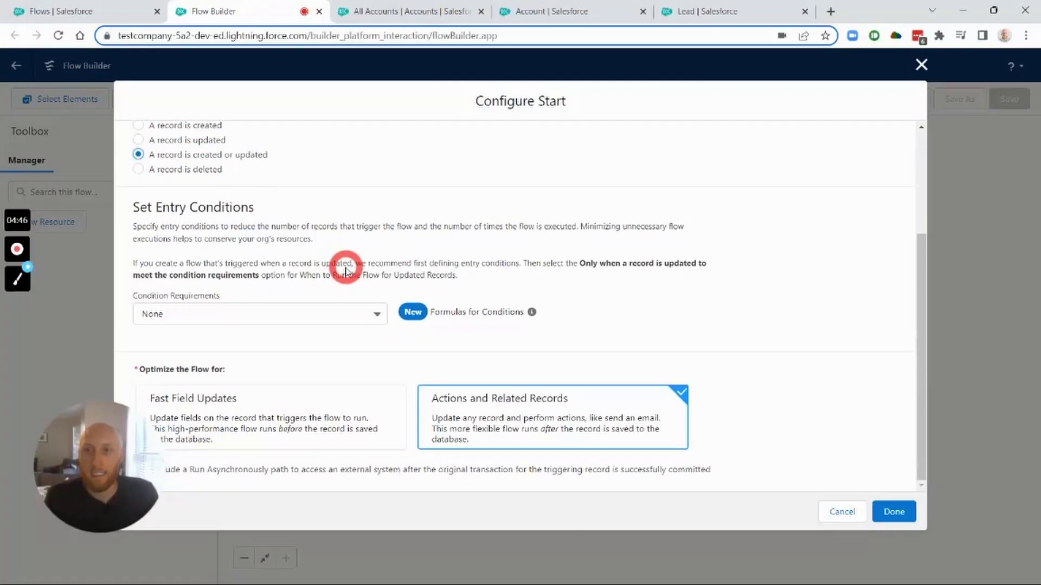
left_click(340, 319)
left_click(314, 341)
left_click(371, 369)
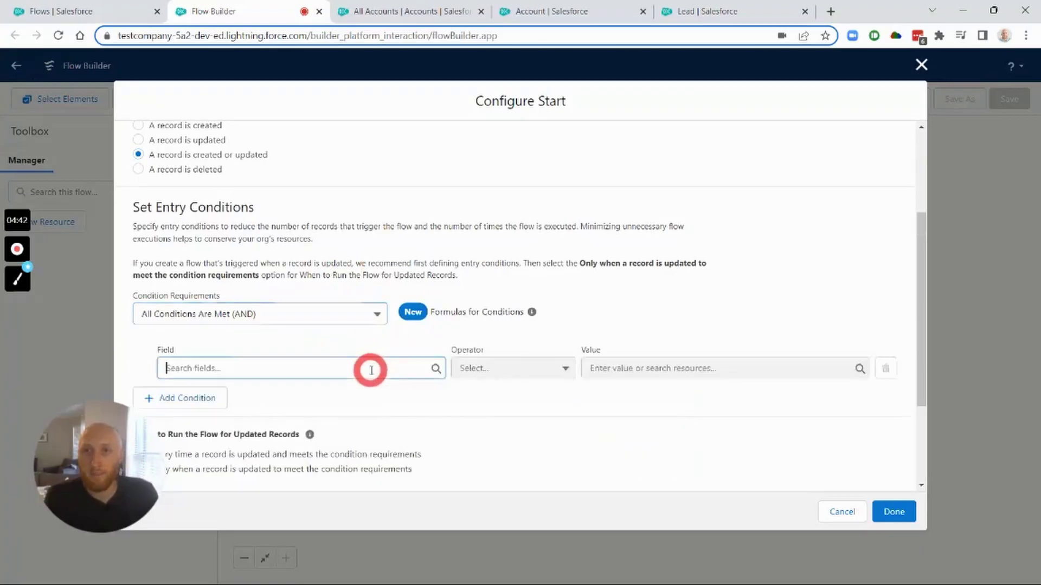
type("email")
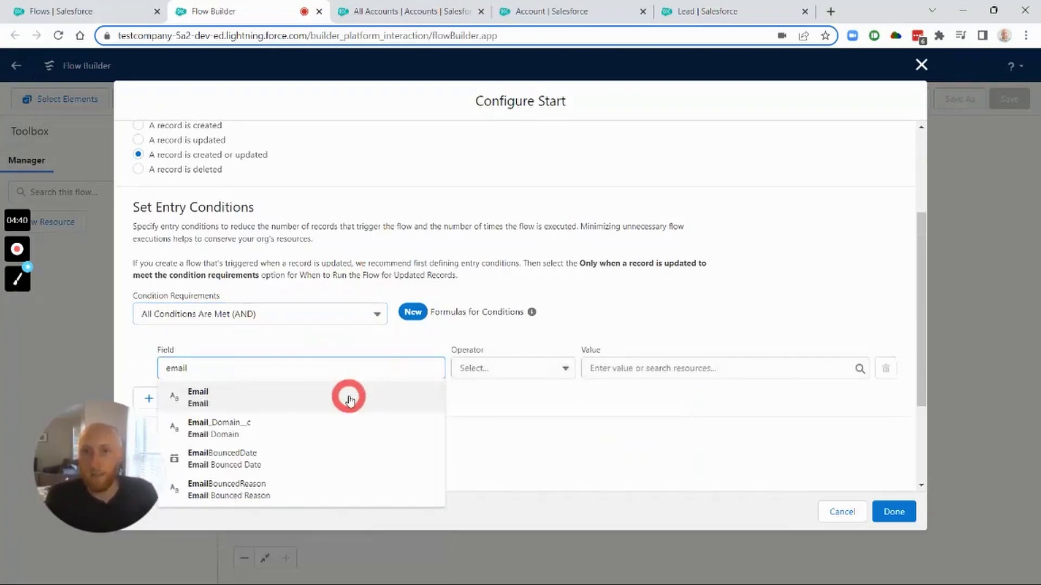
left_click(346, 395)
left_click(477, 368)
left_click(521, 507)
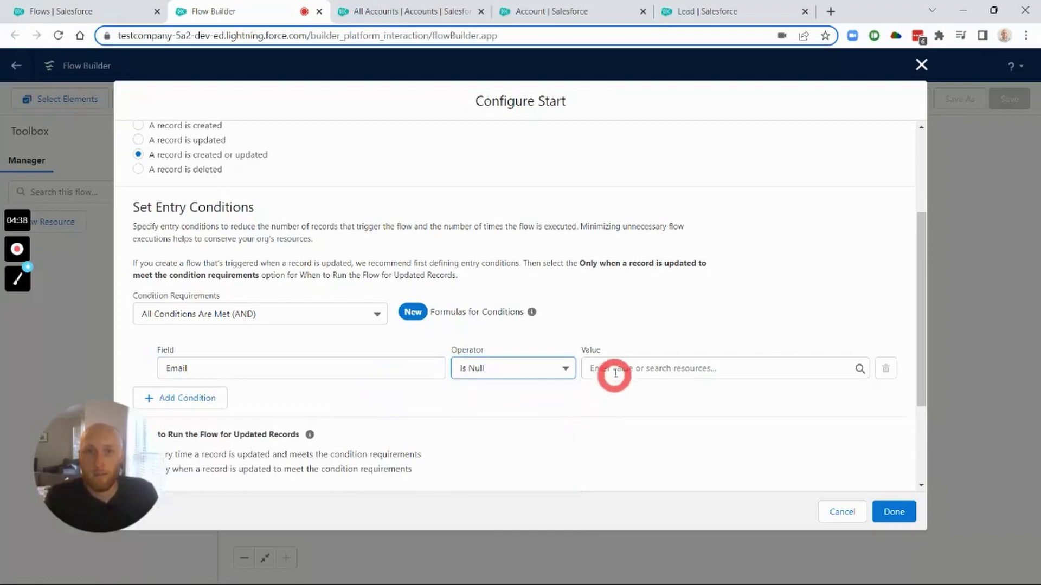
left_click(615, 366)
type("false")
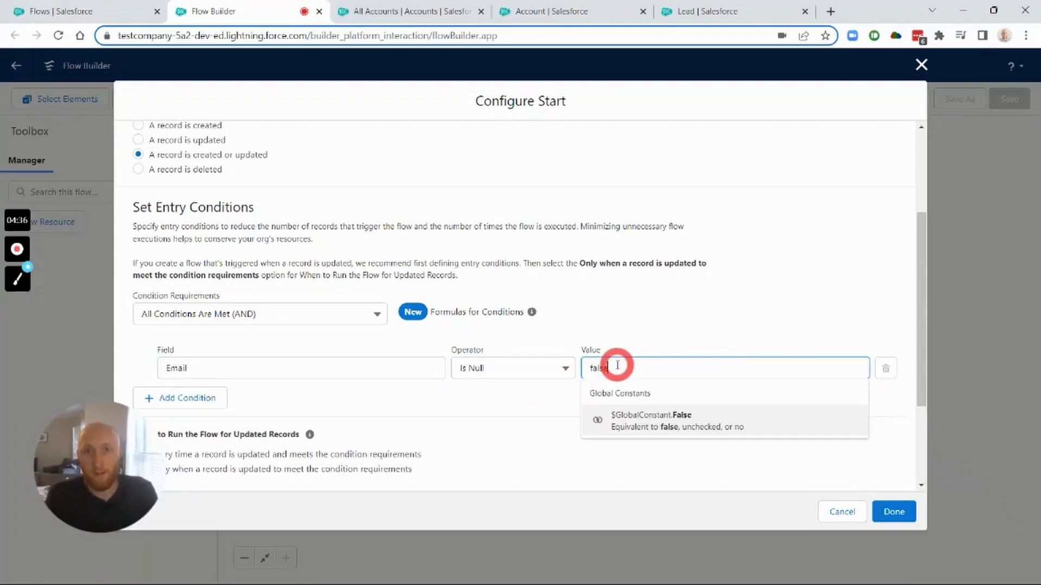
left_click(636, 422)
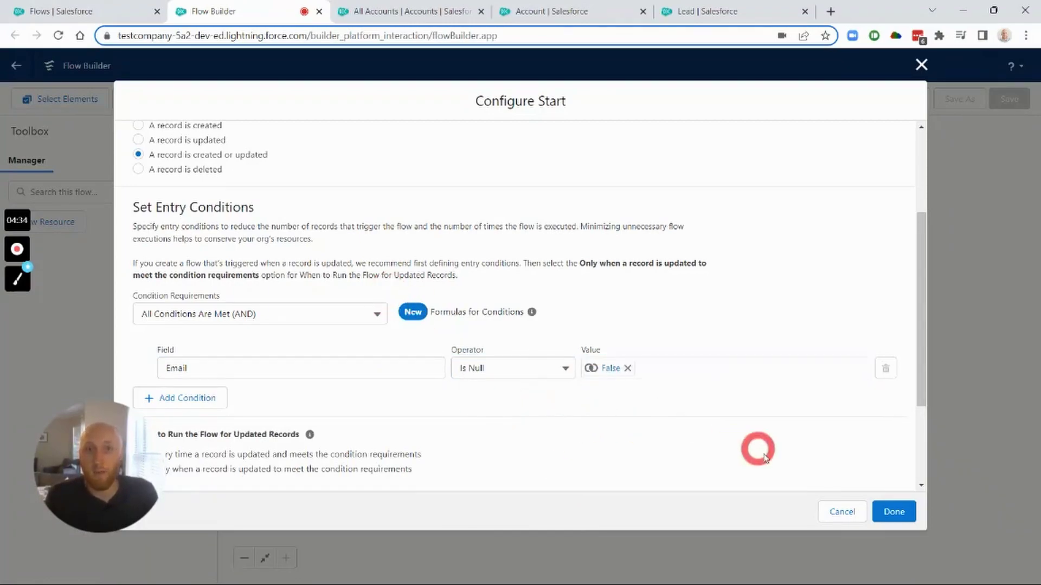
left_click(896, 513)
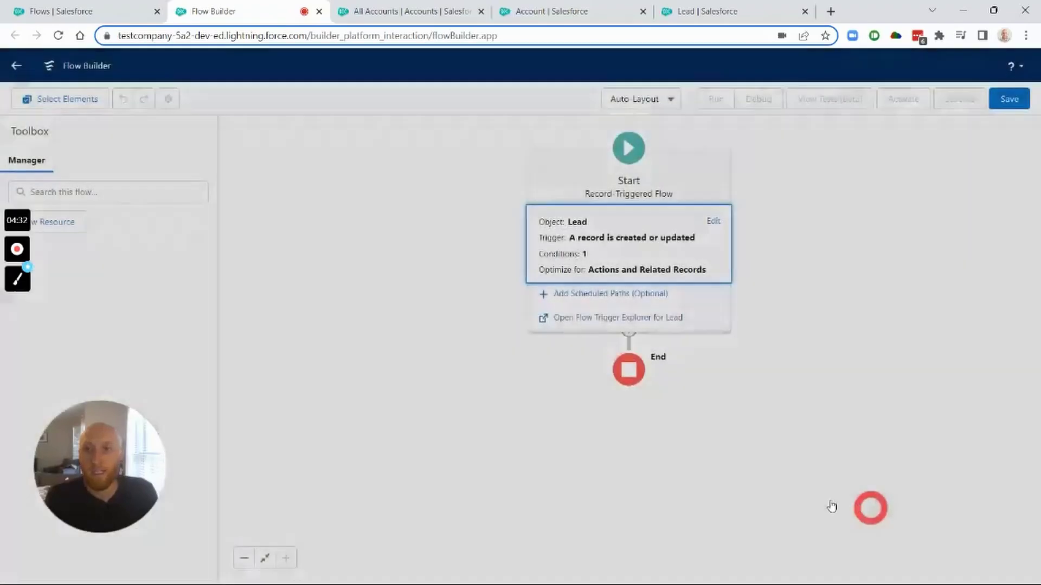
Add a Decision element after the start and label it "Email New or Updated".
left_click(630, 338)
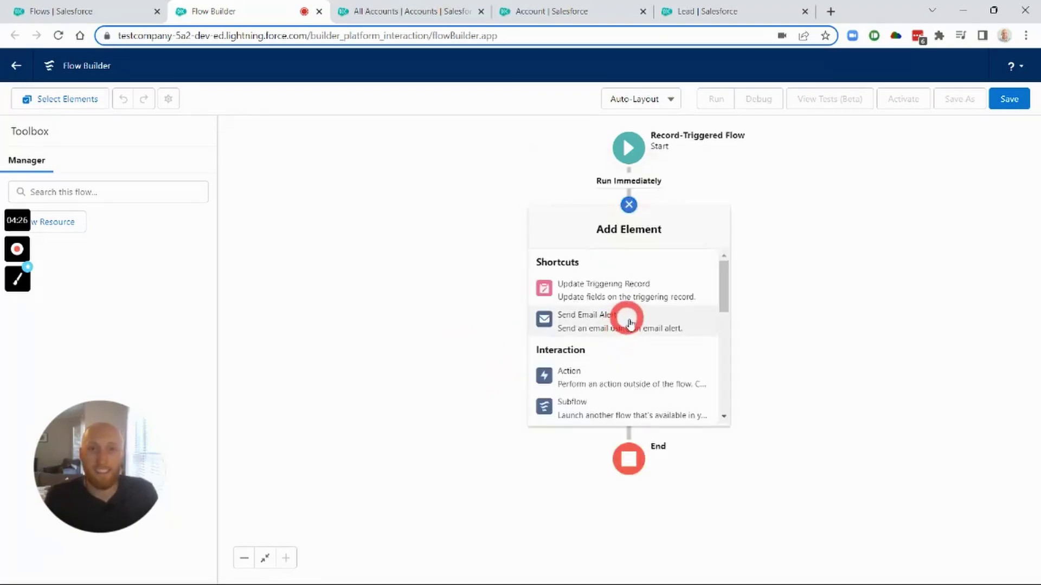
scroll(630, 324, "down", 3)
scroll(632, 326, "down", 1)
scroll(632, 320, "up", 2)
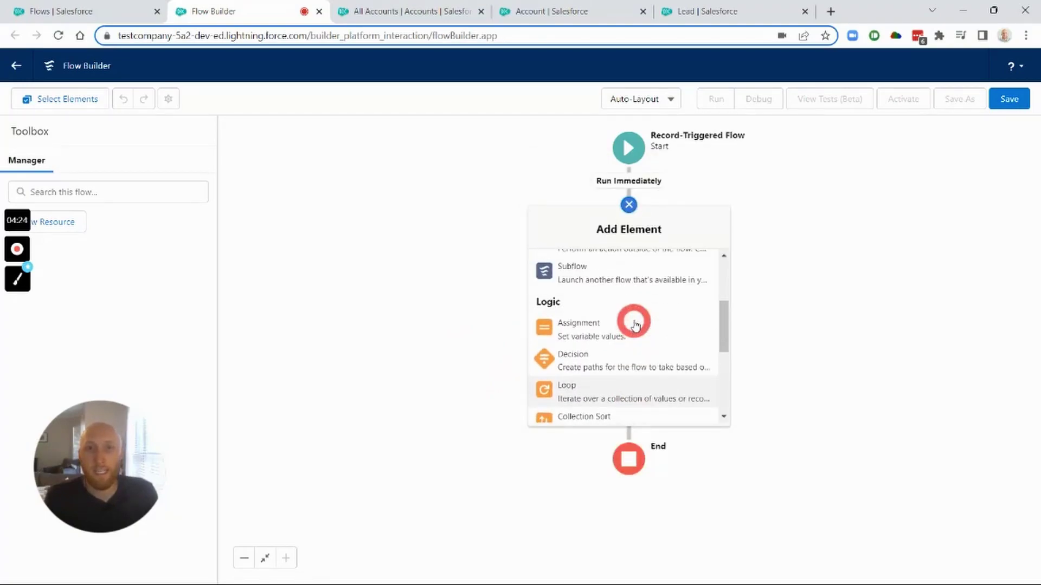
left_click(629, 360)
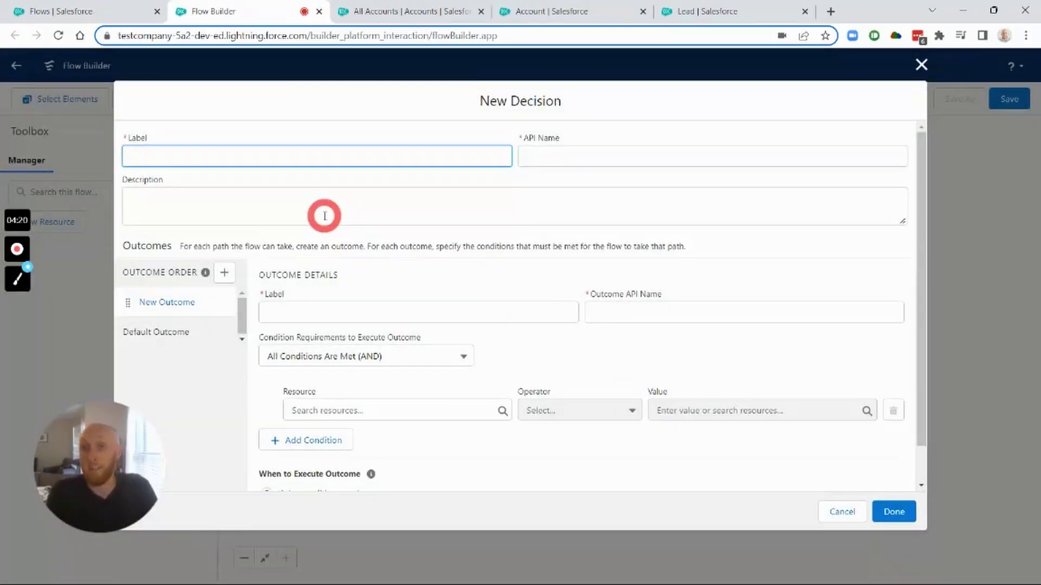
type("Email New or Updated")
key("Tab")
key("Tab")
key("Tab")
Label the decision's first outcome "New or Updated Email" with the API name New_or_Updated_Email.
left_click(313, 315)
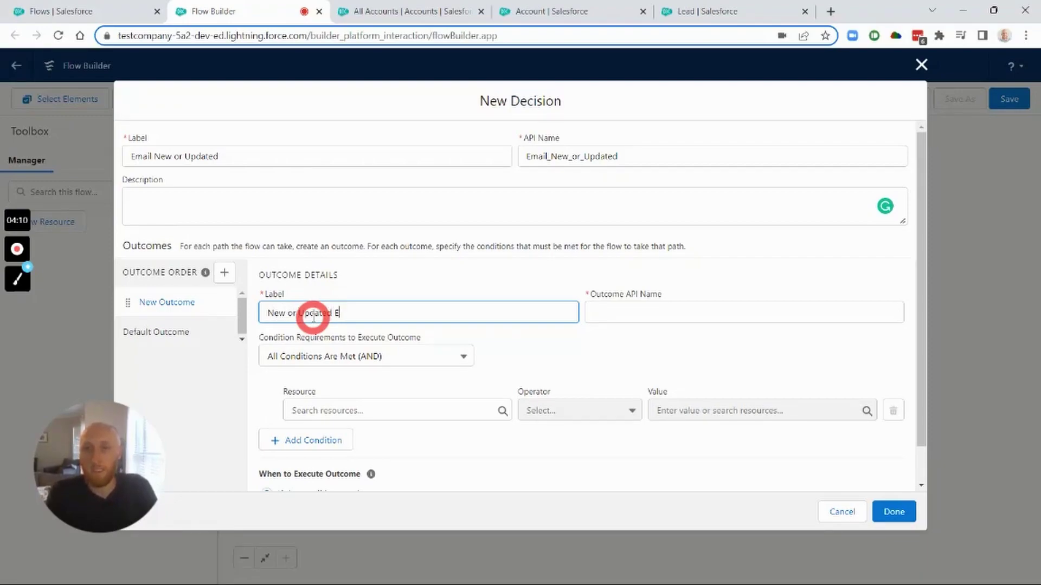
type("New or Updated Email")
key("Tab")
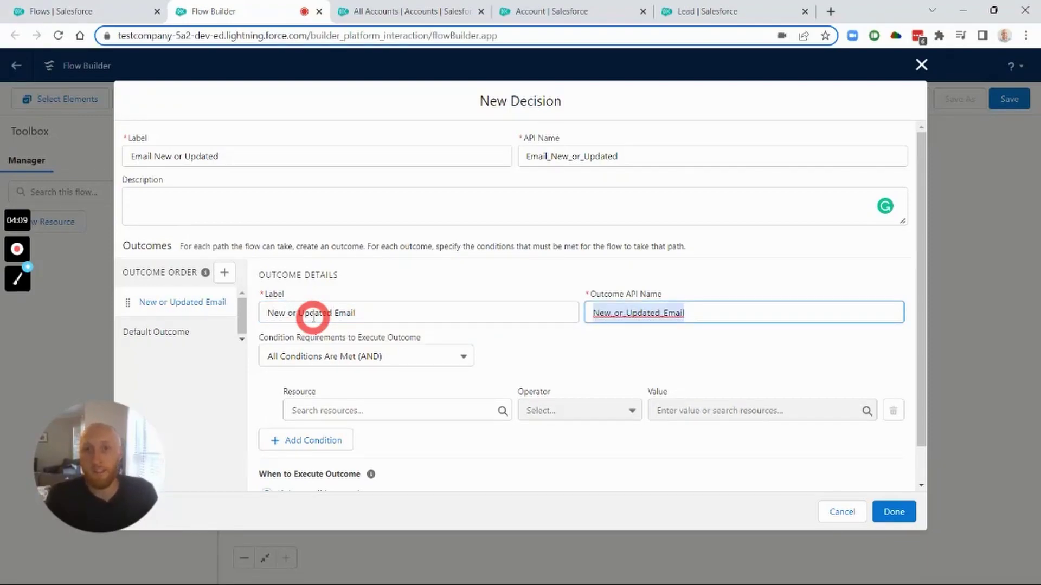
For the outcome's condition, create a new Formula resource named NeworUpdatedleademail with data type Boolean.
left_click(364, 386)
left_click(383, 410)
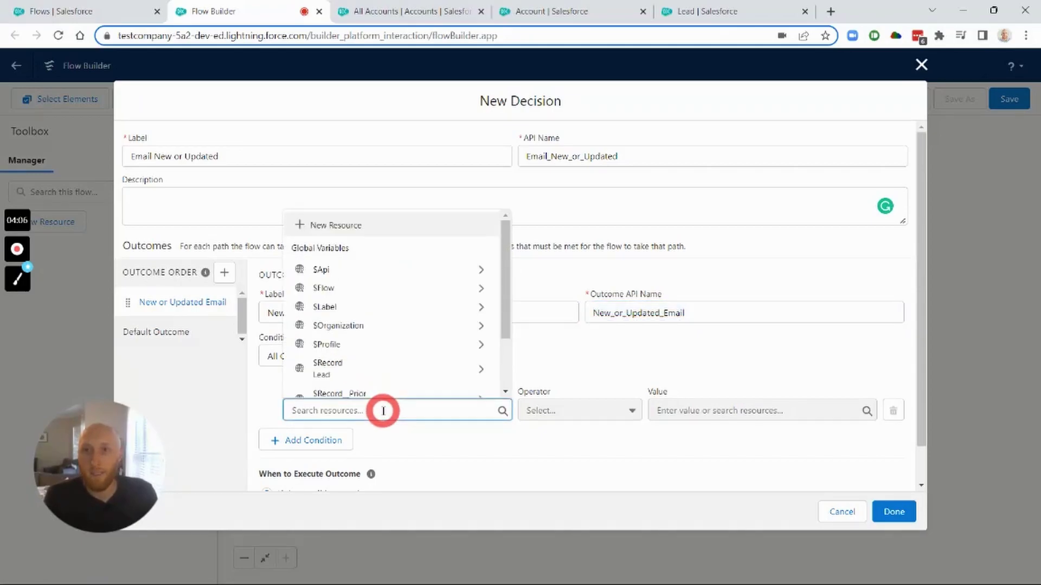
left_click(348, 224)
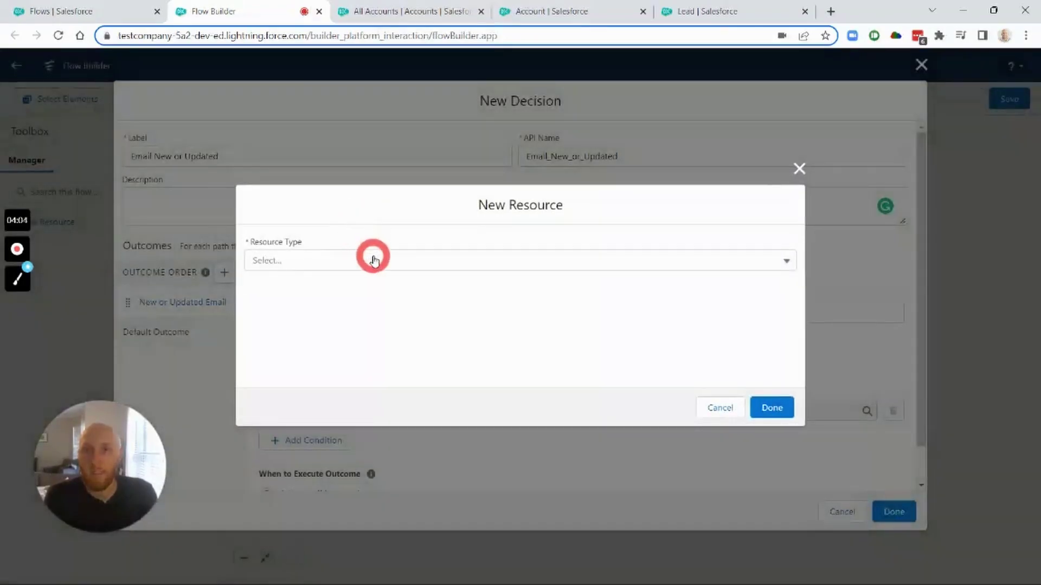
left_click(374, 259)
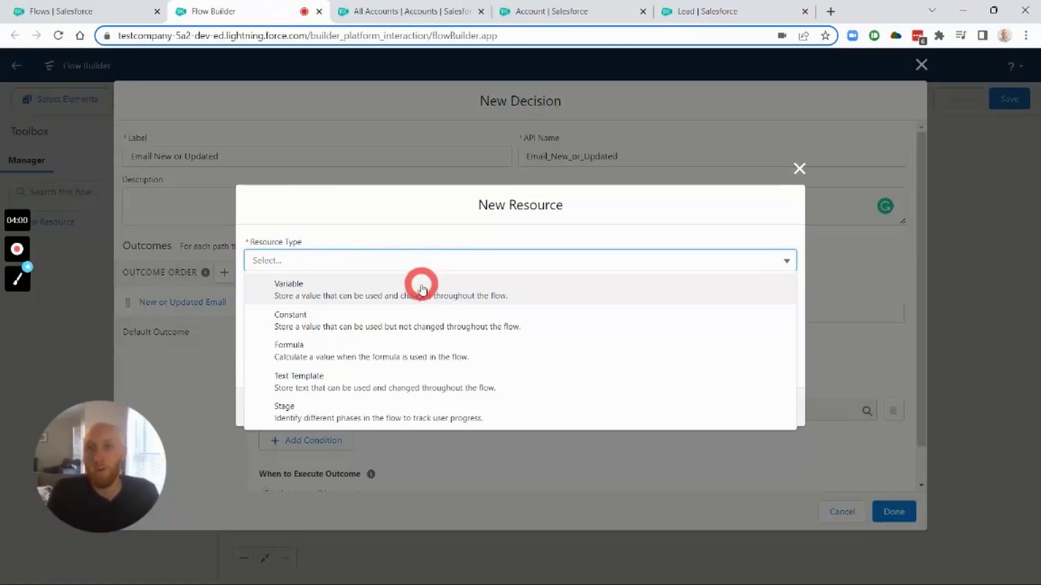
left_click(391, 349)
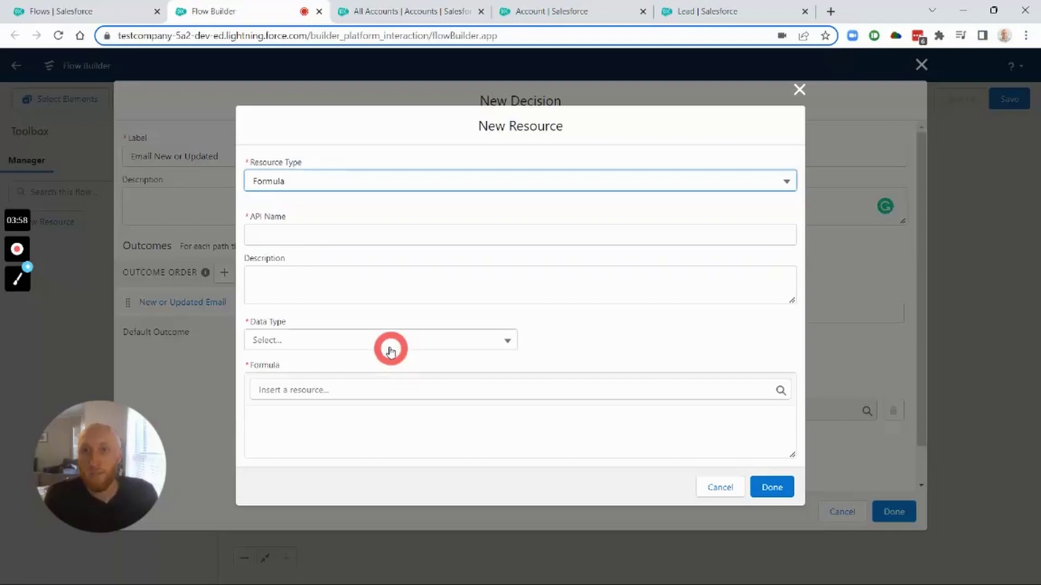
left_click(355, 234)
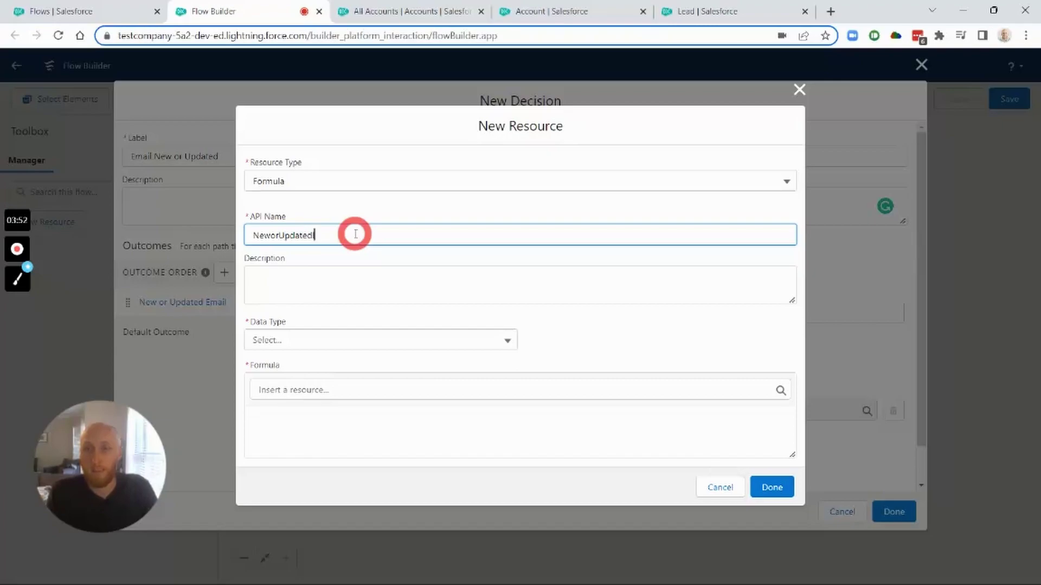
key("Tab")
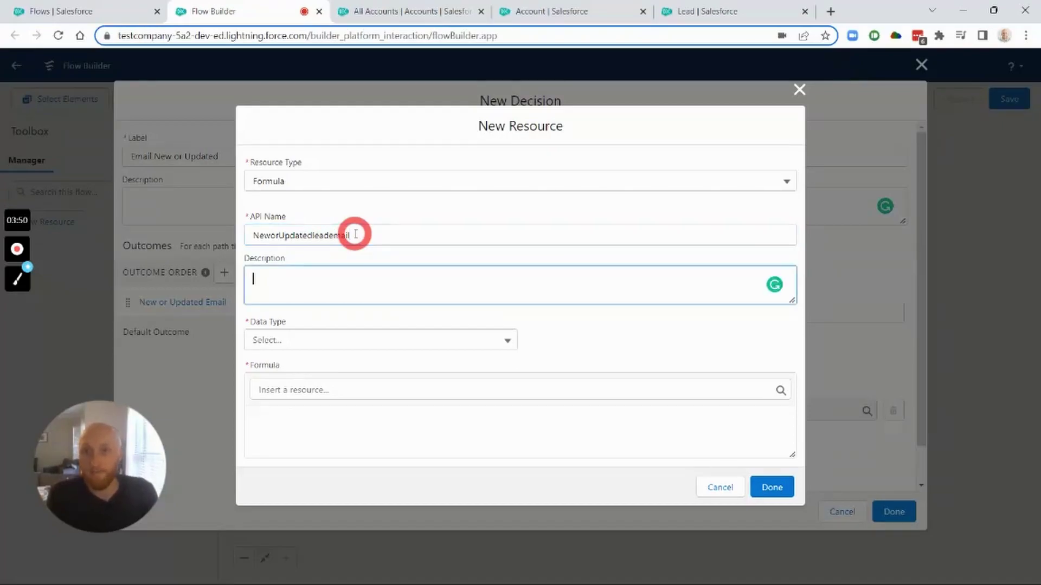
left_click(367, 339)
left_click(348, 437)
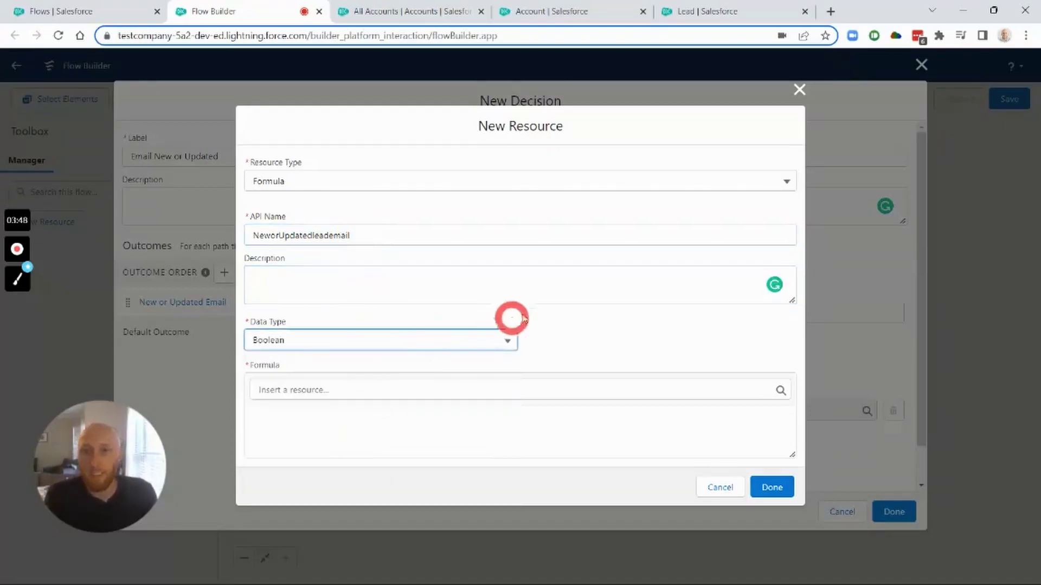
Write the first part of the formula as OR(ISNEW(), ISCHANGED({!$Record.Email})), inserting the lead's Email field from the triggering record.
left_click(498, 417)
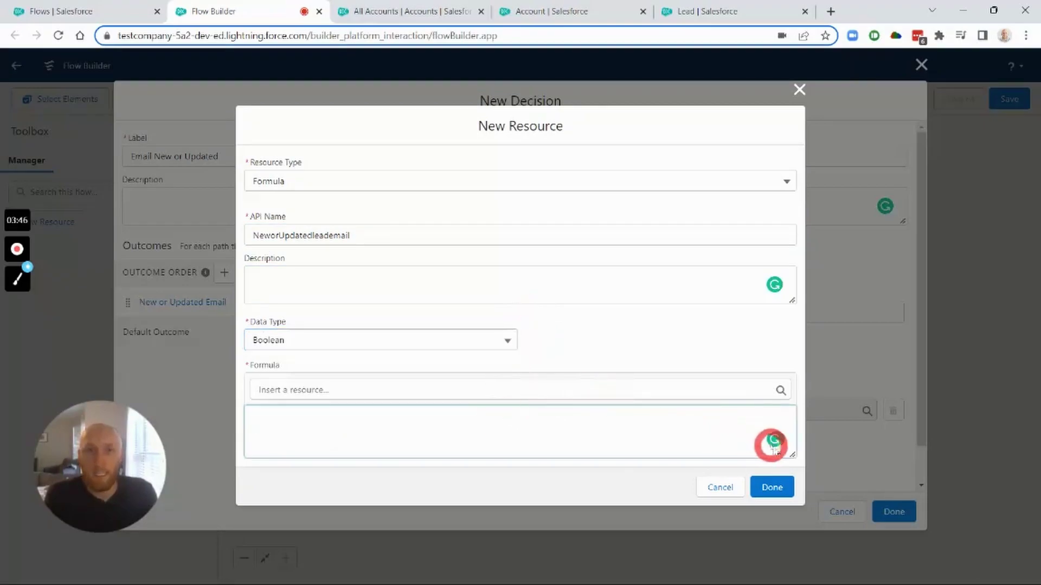
left_click_drag(792, 455, 799, 503)
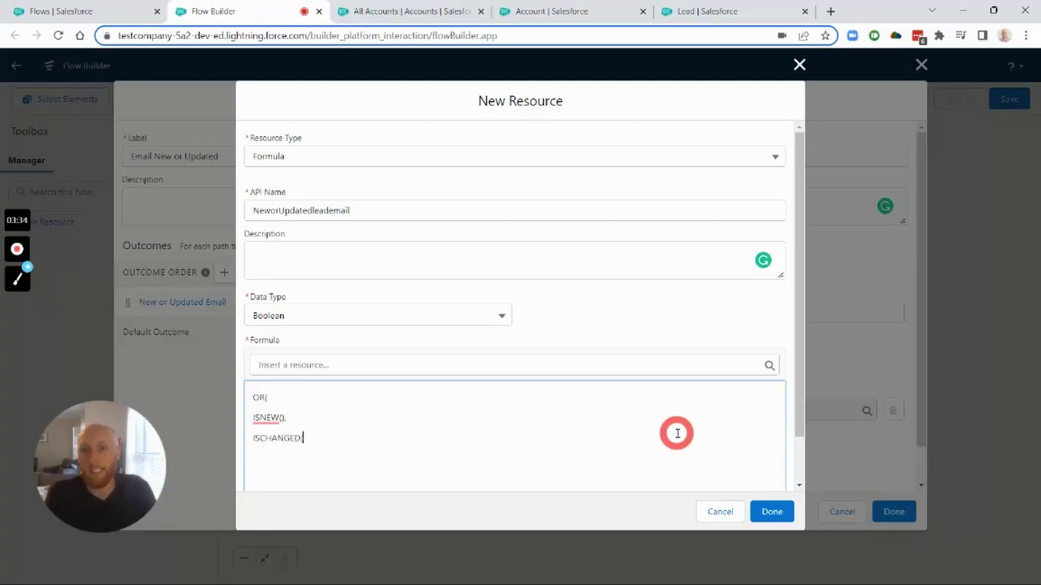
left_click(466, 366)
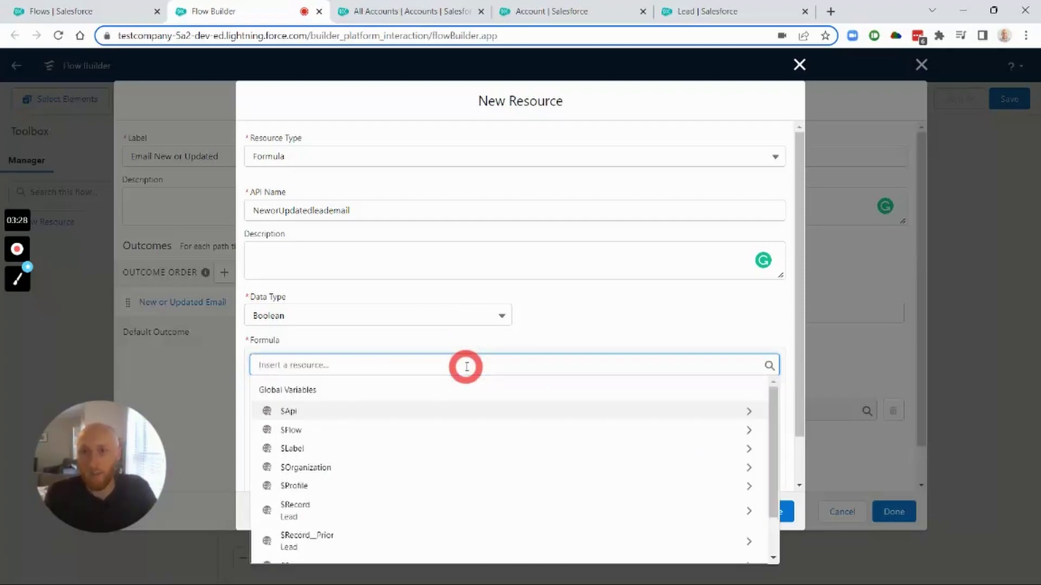
type("record")
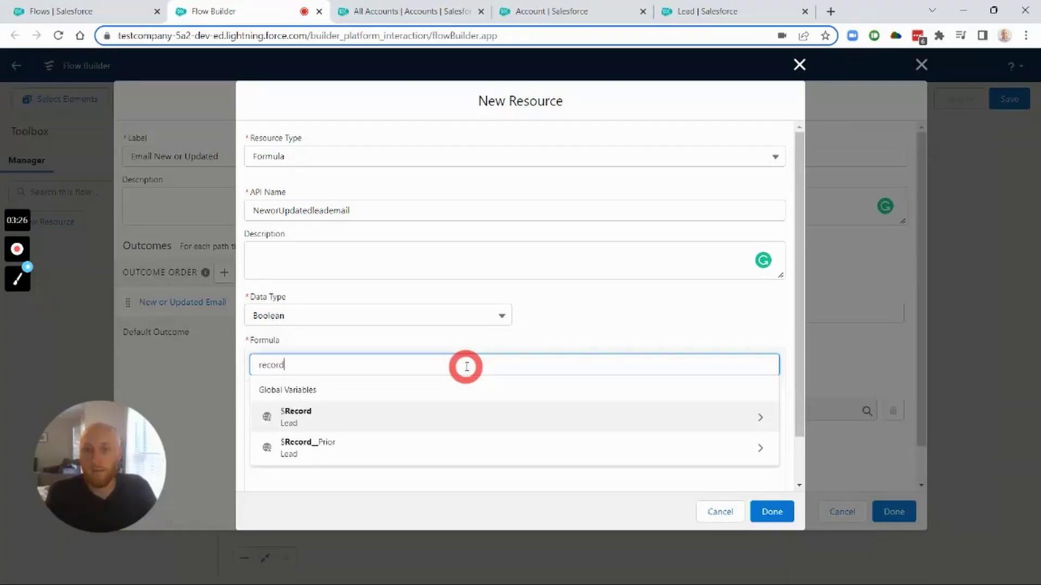
key("Return")
type("email")
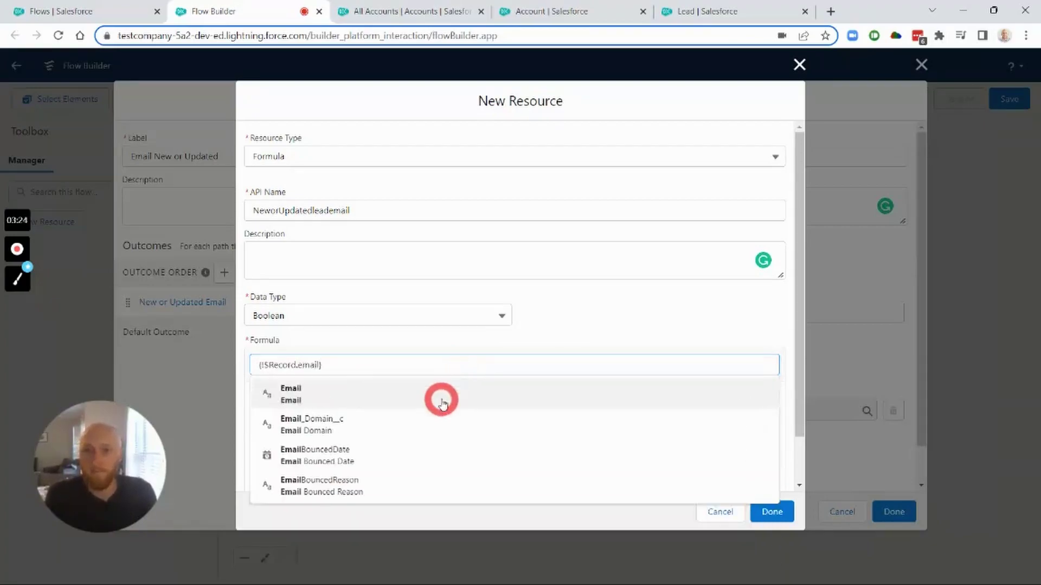
left_click(442, 402)
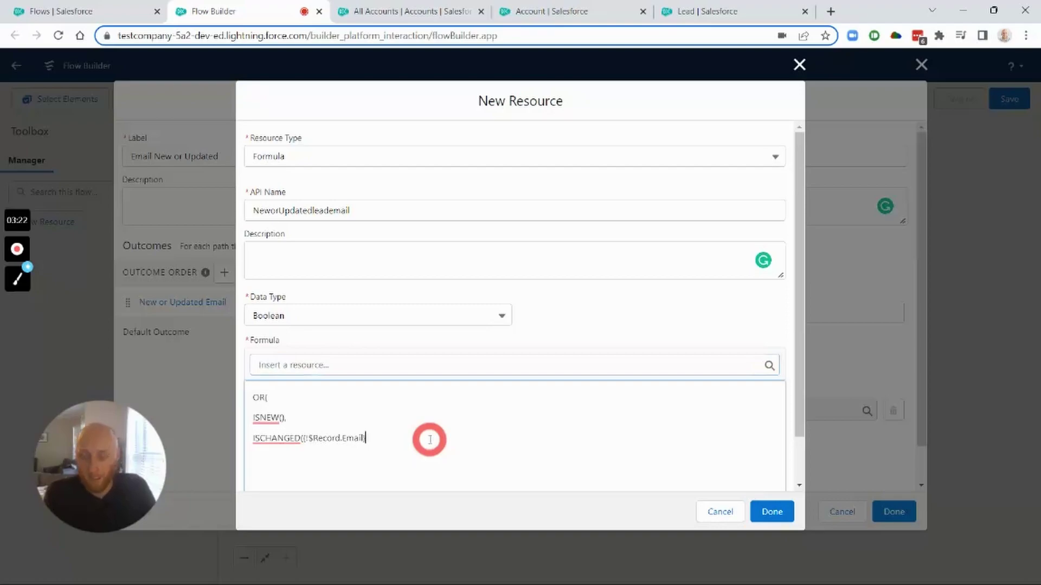
type(")")
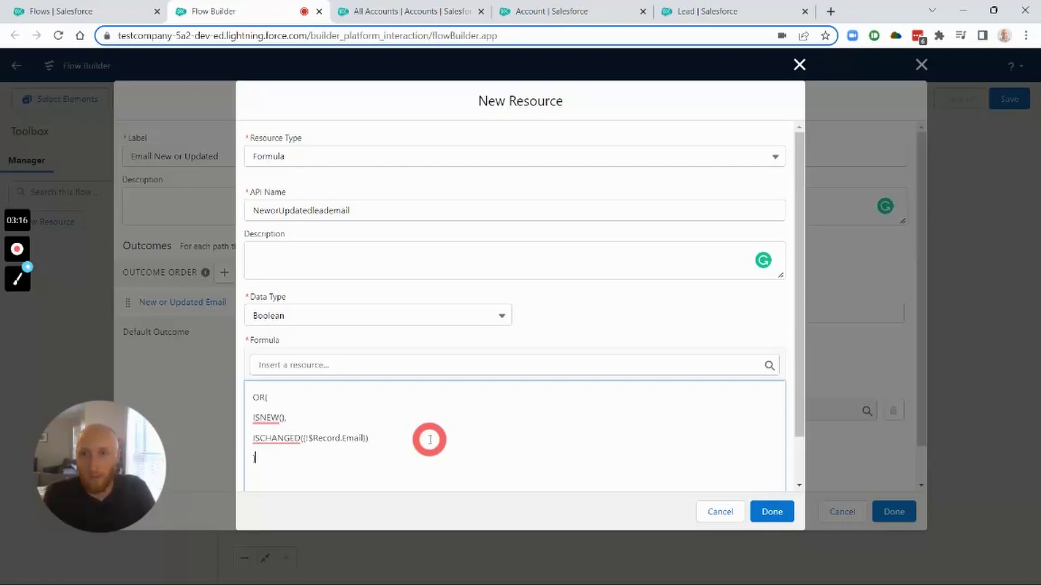
type("),")
Below the OR block, leave an empty line and append &&NOT(ISBLANK( to the formula.
key("Return")
key("Return")
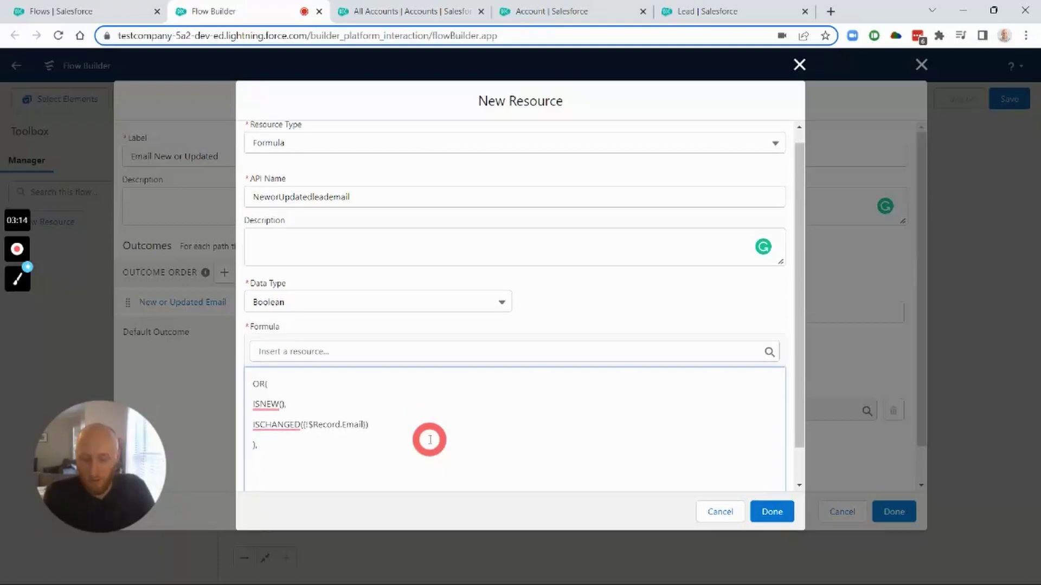
type("&&")
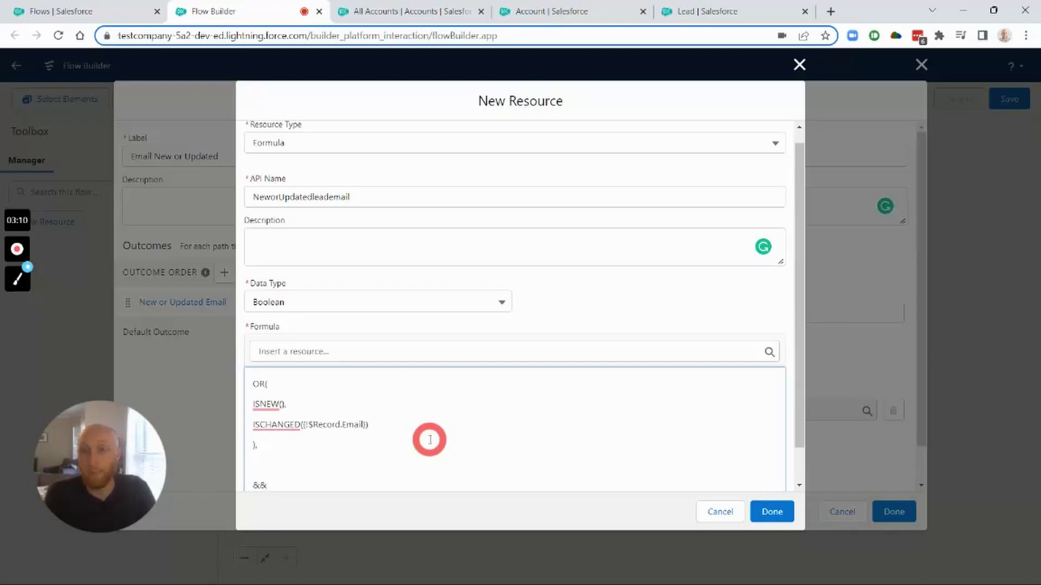
type("NOT")
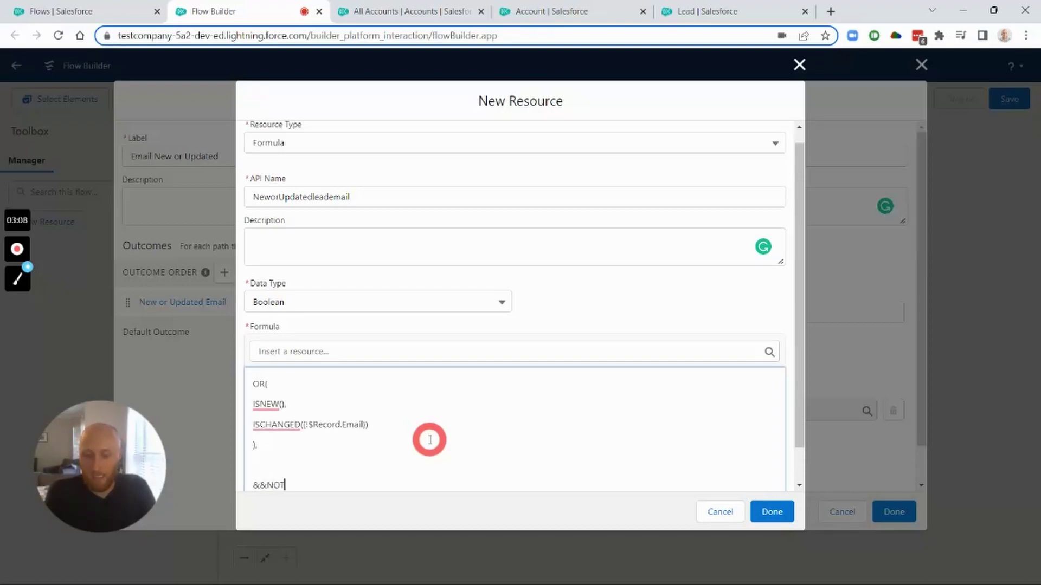
type("(ISBLANK(")
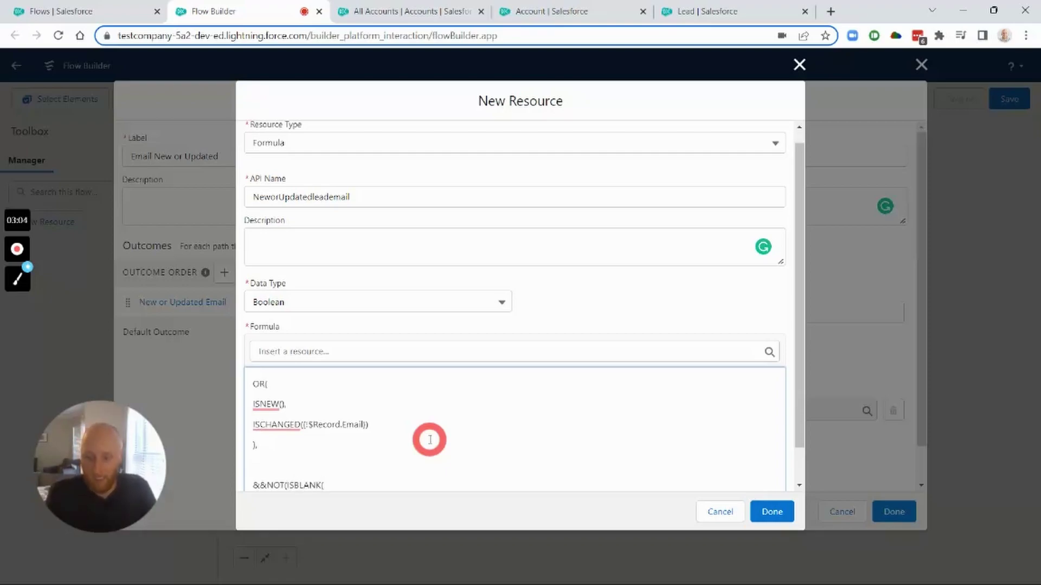
Insert {!$Record.Email} as the ISBLANK argument and close both functions with )).
left_click(414, 352)
type("record")
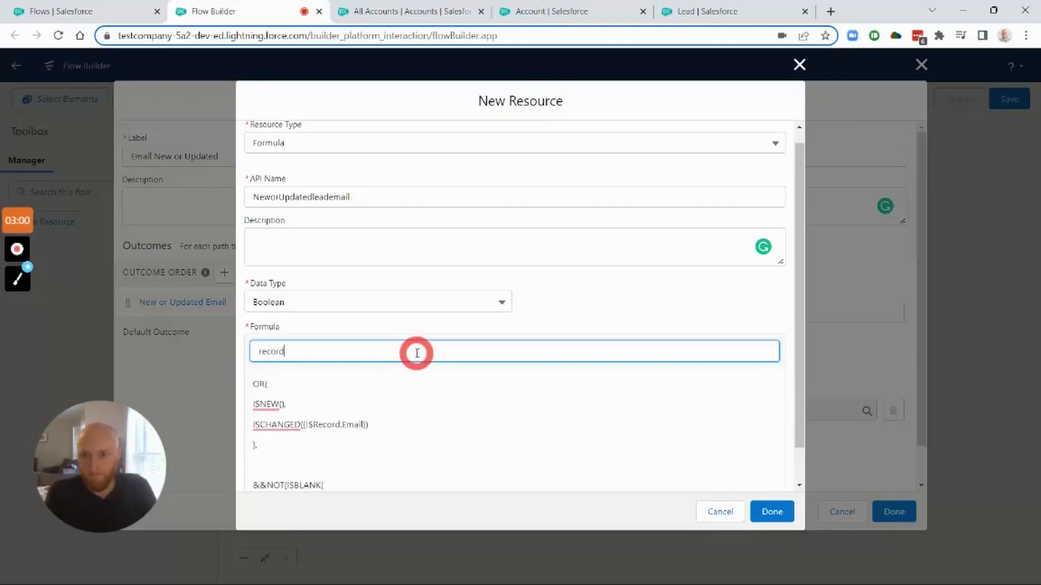
key("BackSpace")
key("BackSpace")
type("record")
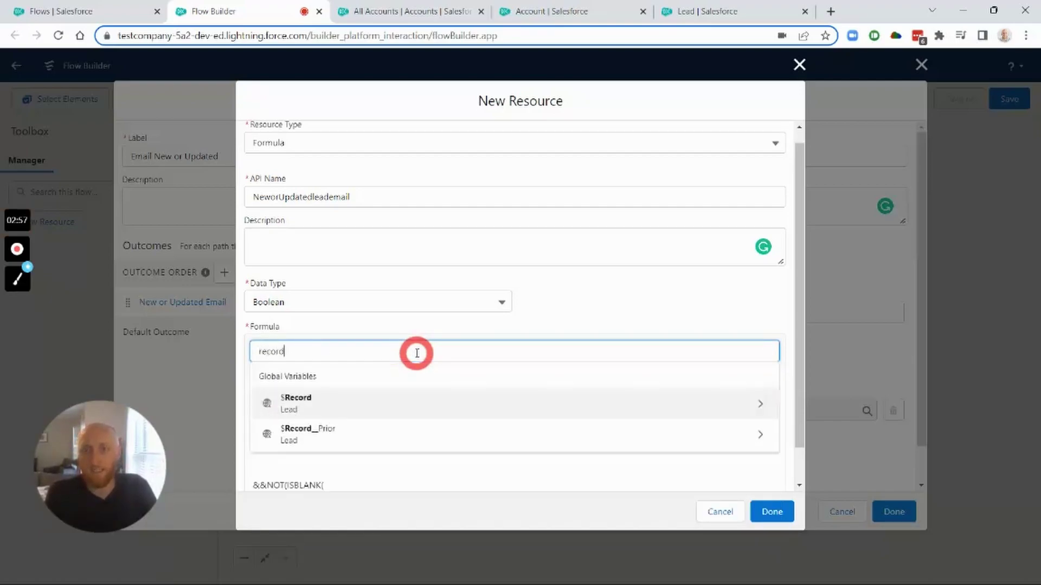
key("Return")
type("email")
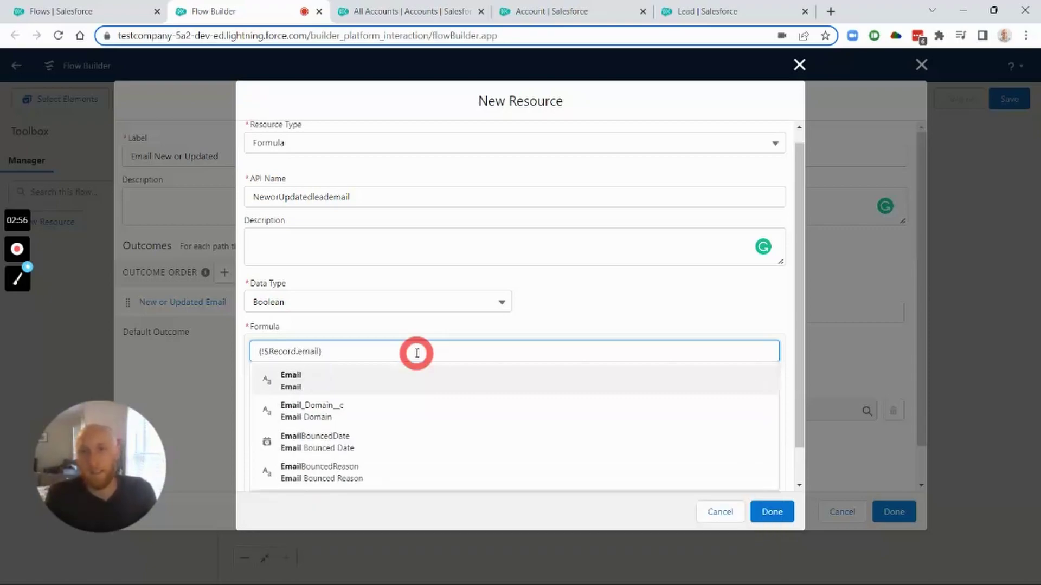
left_click(399, 374)
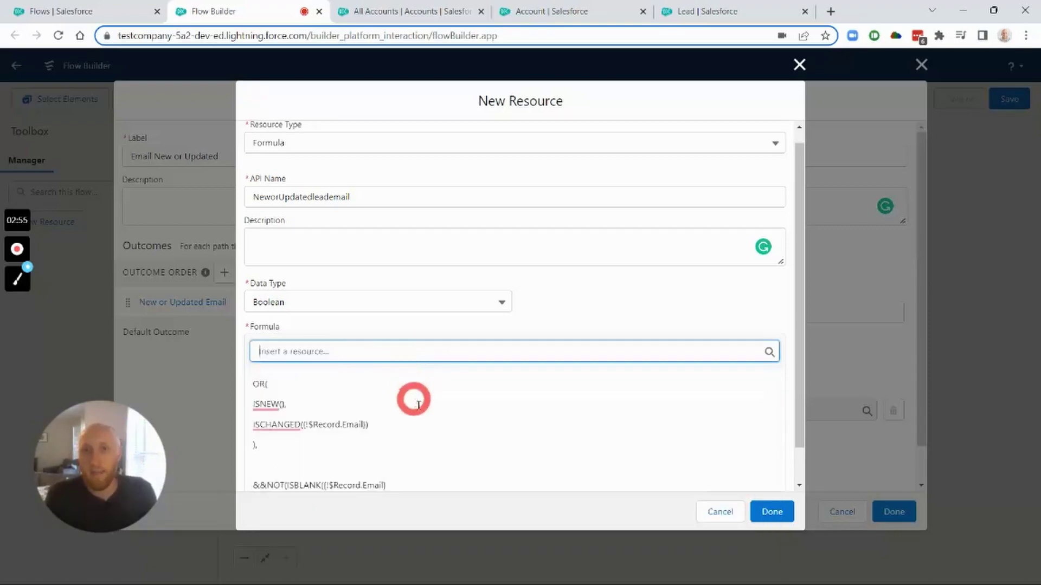
scroll(440, 457, "down", 1)
left_click(432, 450)
type("))")
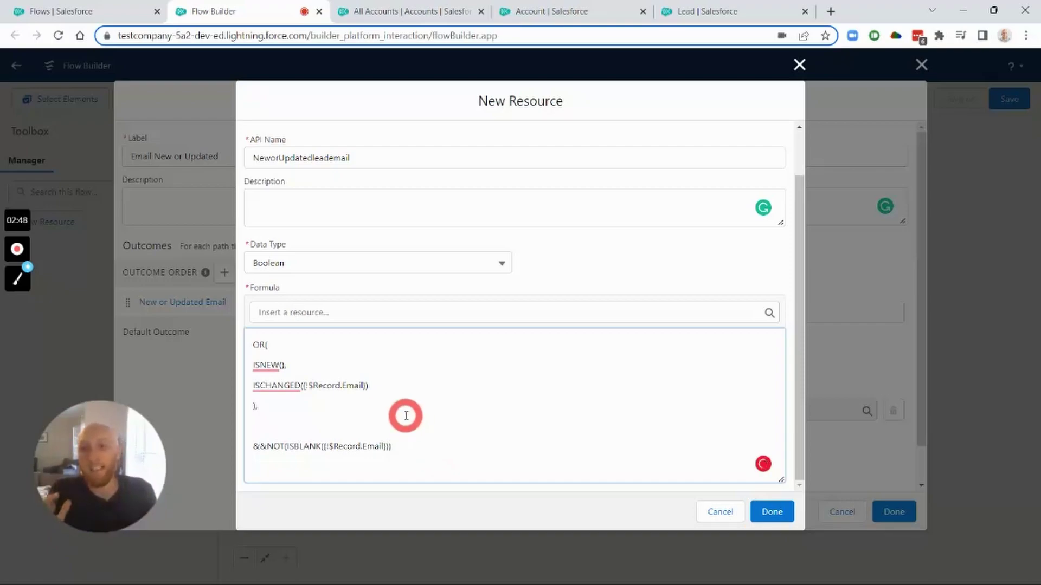
Finish the formula resource and set the New or Updated Email condition to NeworUpdatedleademail Equals True.
left_click(770, 507)
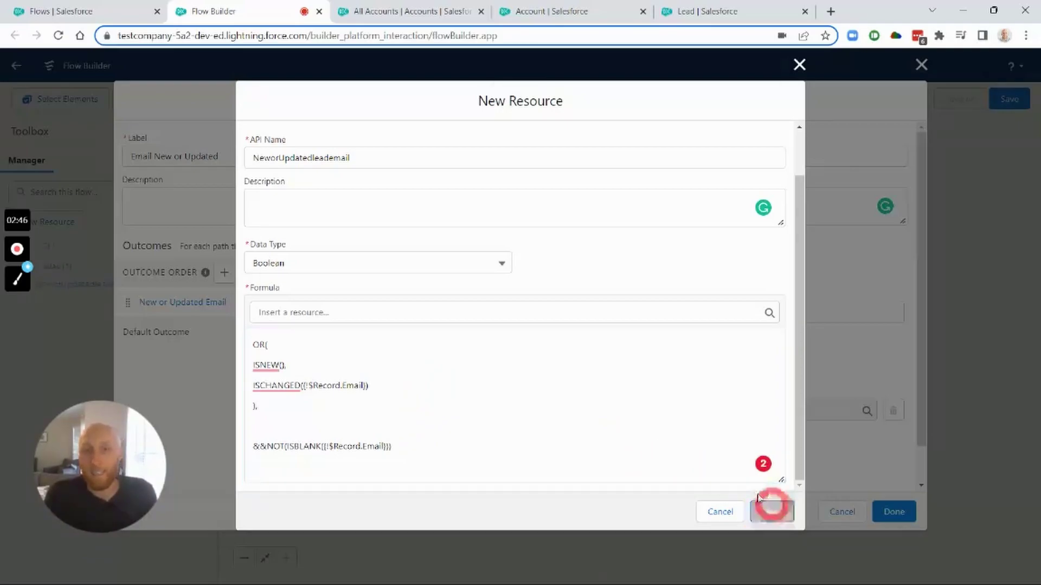
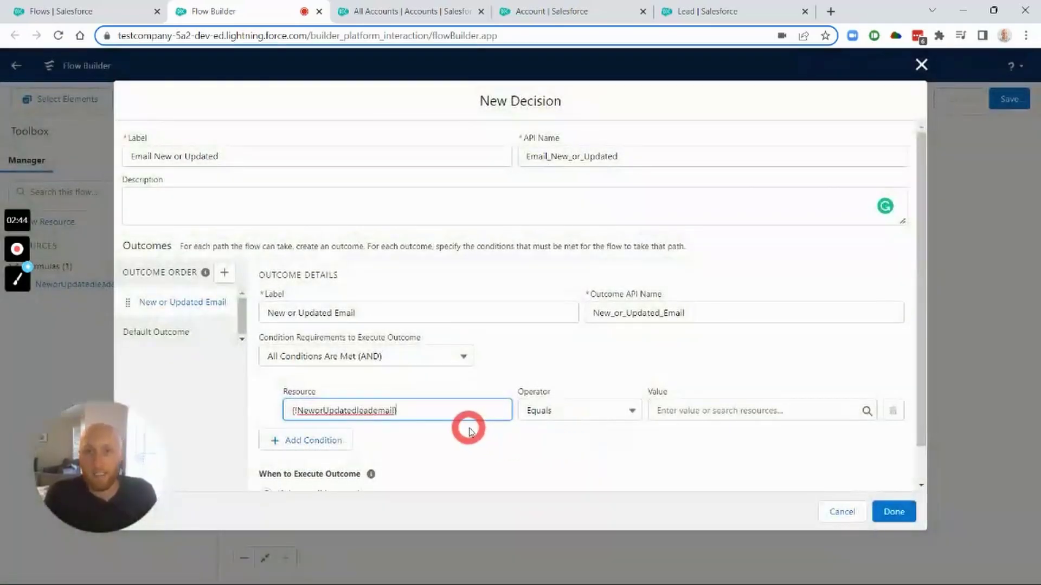
left_click(504, 368)
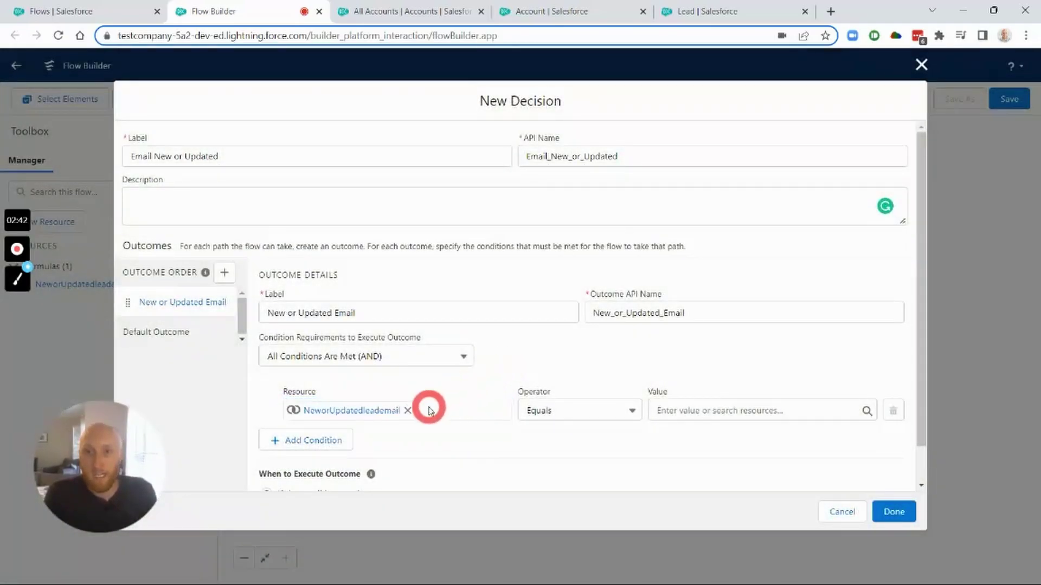
left_click(668, 415)
type("true")
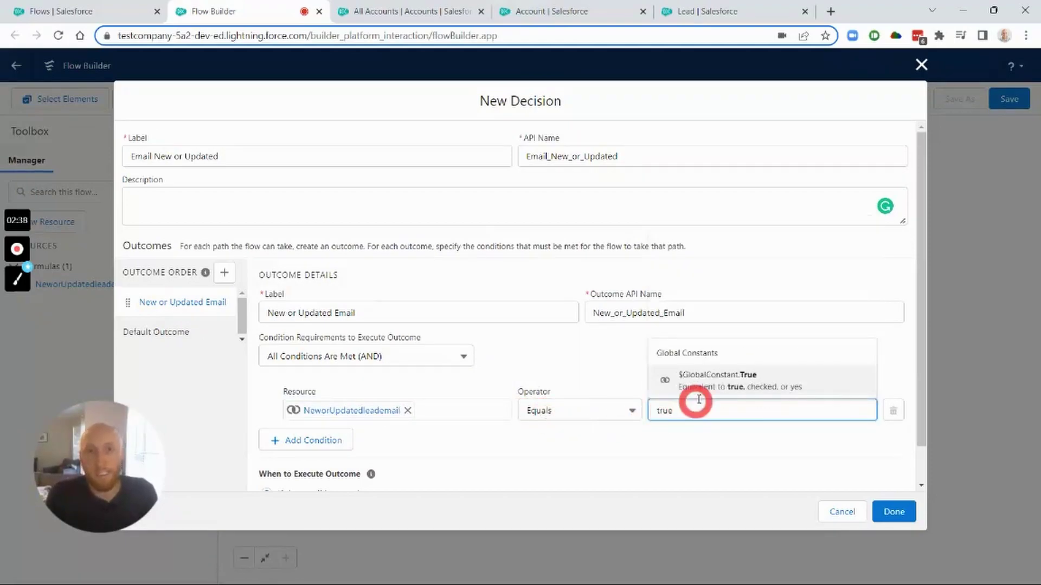
left_click(716, 380)
left_click(563, 368)
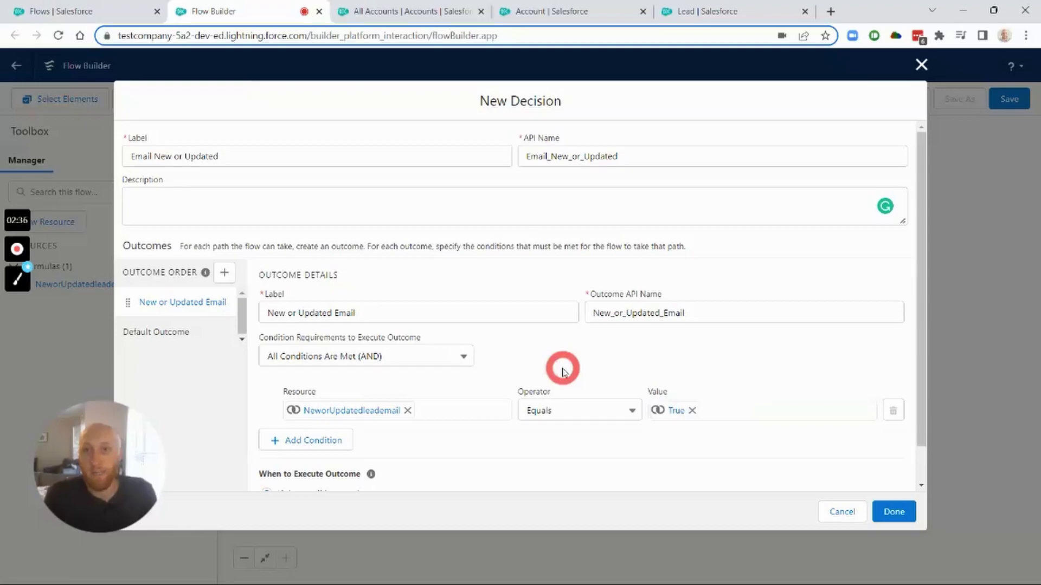
Relabel the default outcome as No Update and finish the Email New or Updated decision.
left_click(171, 333)
left_click_drag(344, 310, 236, 316)
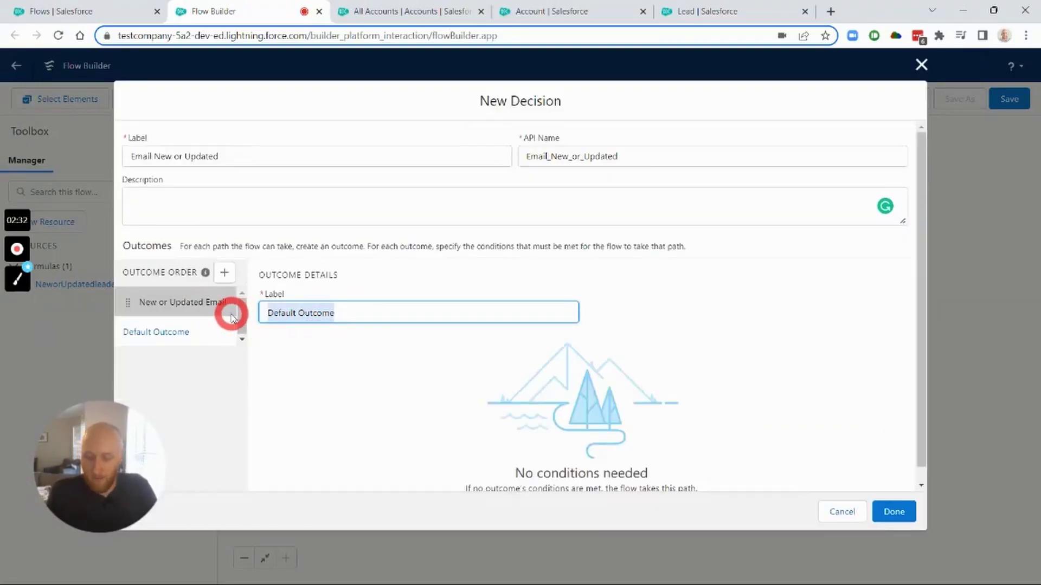
type("No Update")
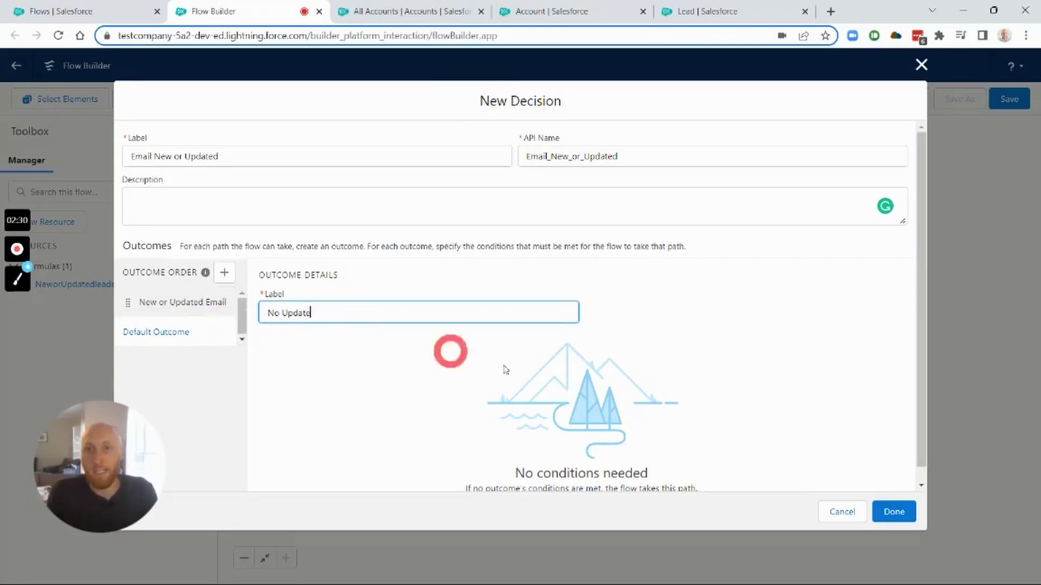
left_click(213, 309)
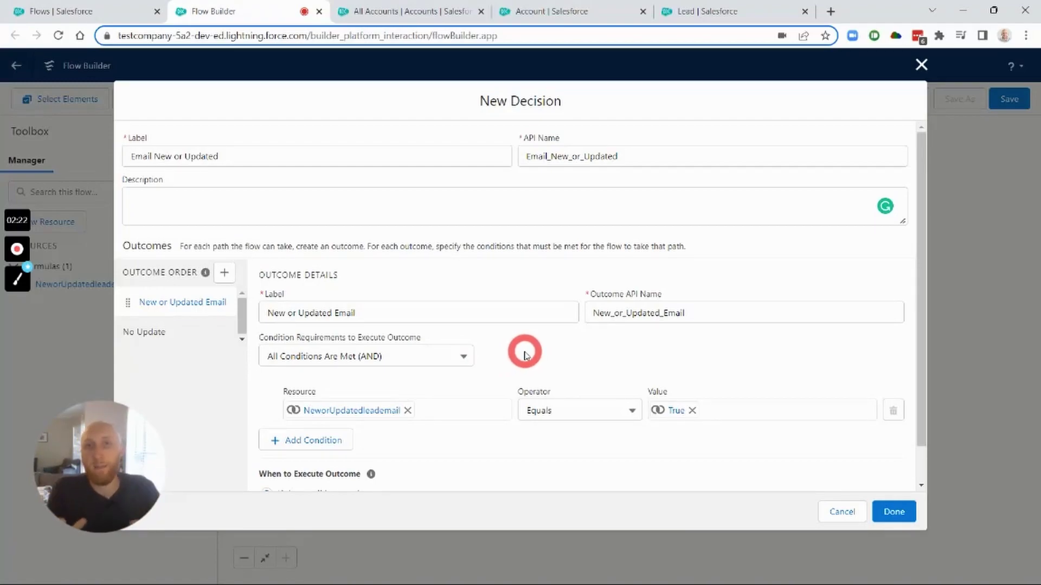
scroll(518, 357, "down", 1)
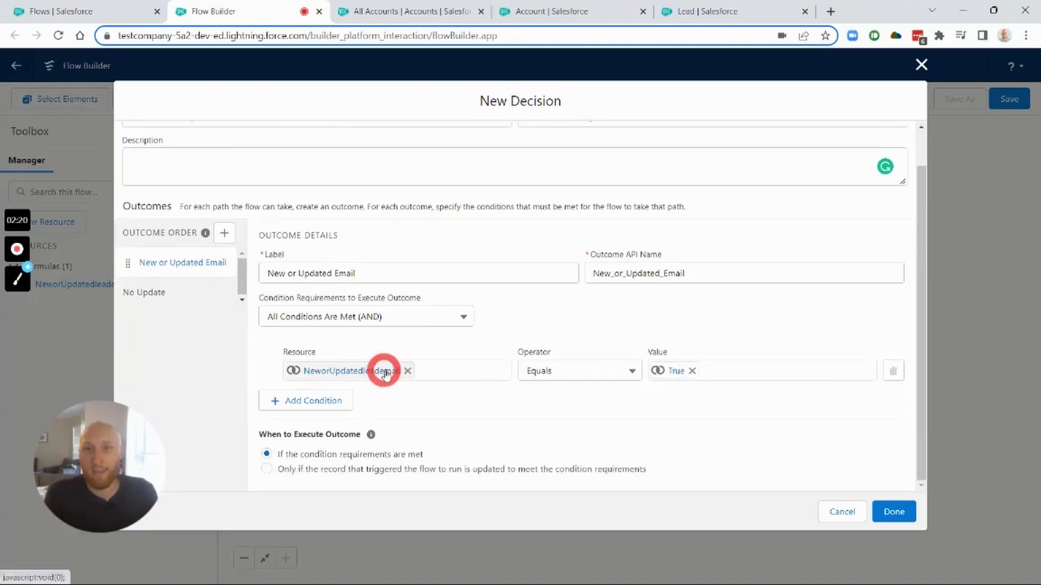
left_click(895, 502)
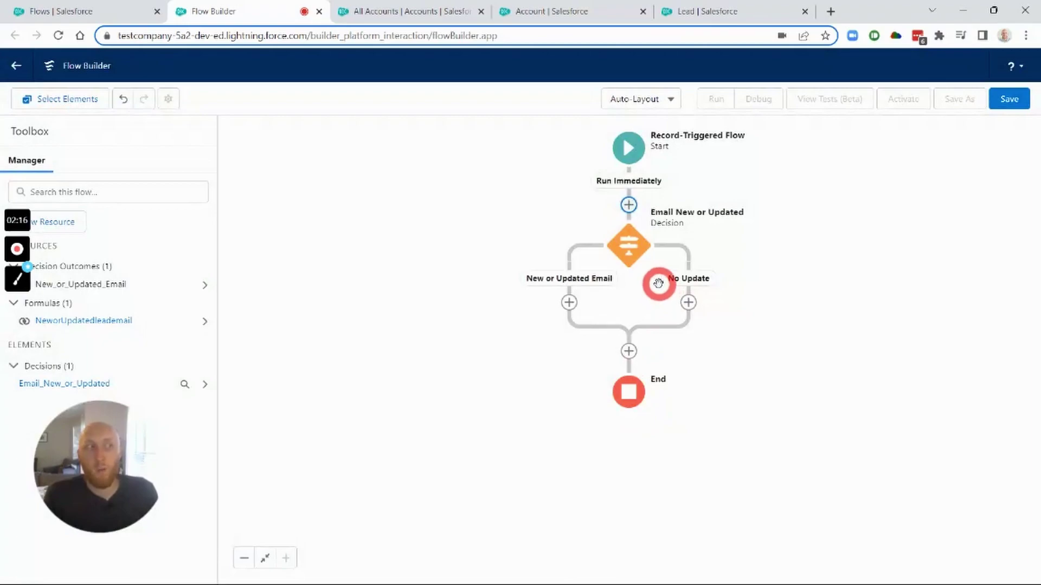
Add an End element to the No Update path of the decision.
left_click(688, 304)
scroll(680, 406, "down", 5)
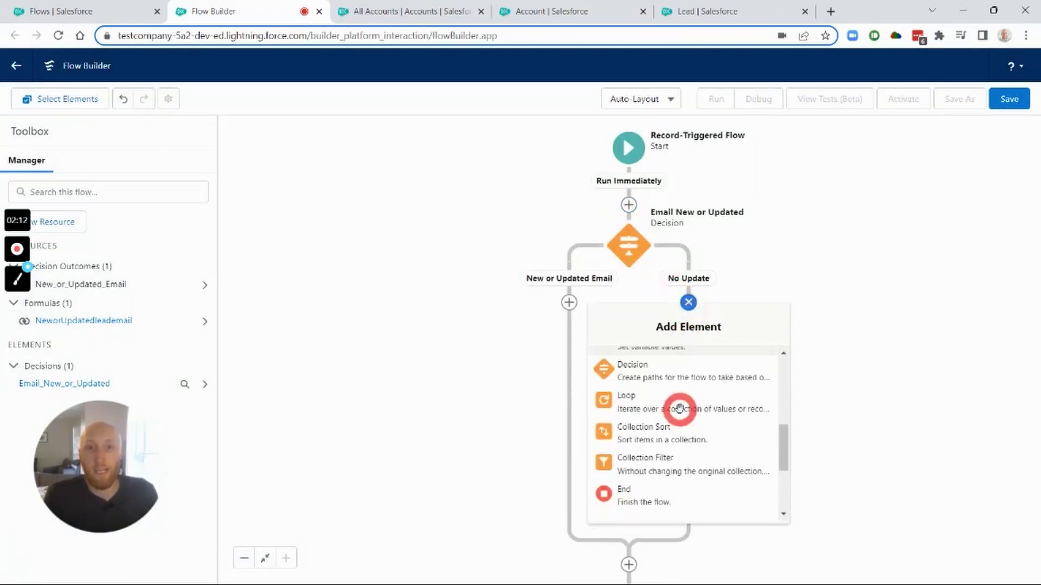
scroll(673, 401, "up", 2)
left_click(659, 419)
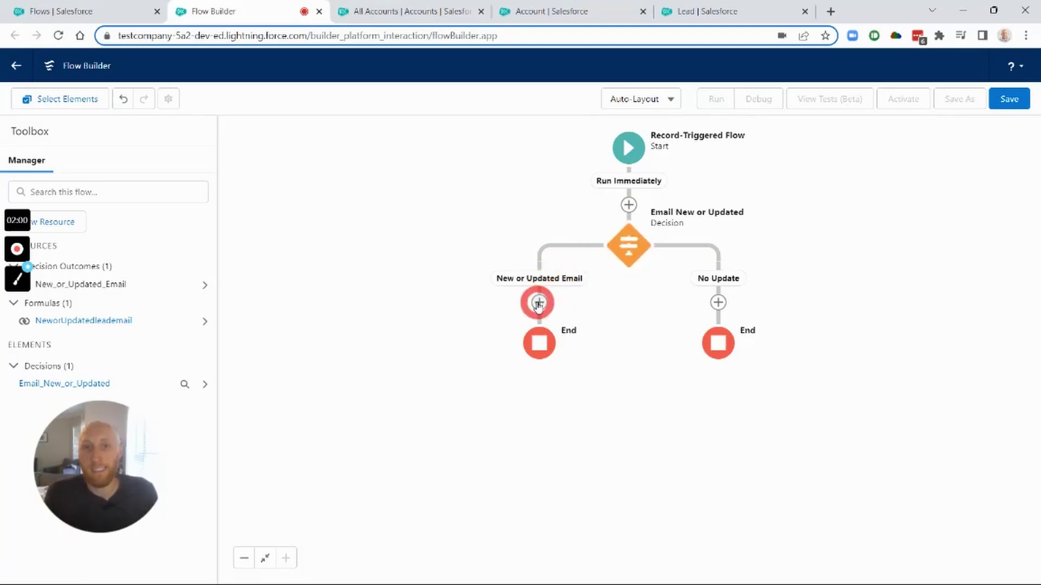
On the New or Updated Email path, add a Get Records element labeled Get Account that retrieves the Account object.
left_click(538, 303)
scroll(507, 383, "down", 5)
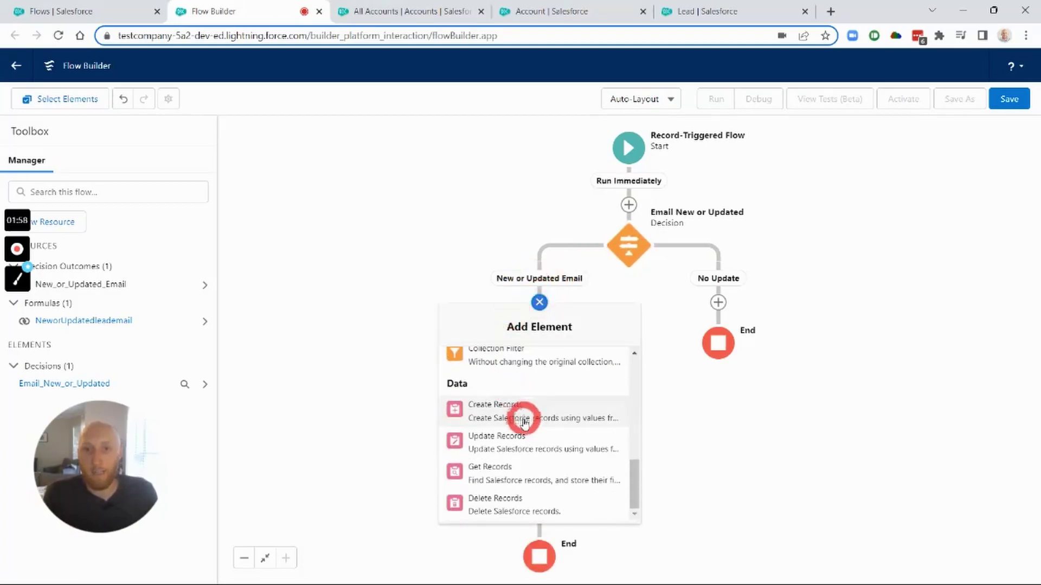
left_click(516, 470)
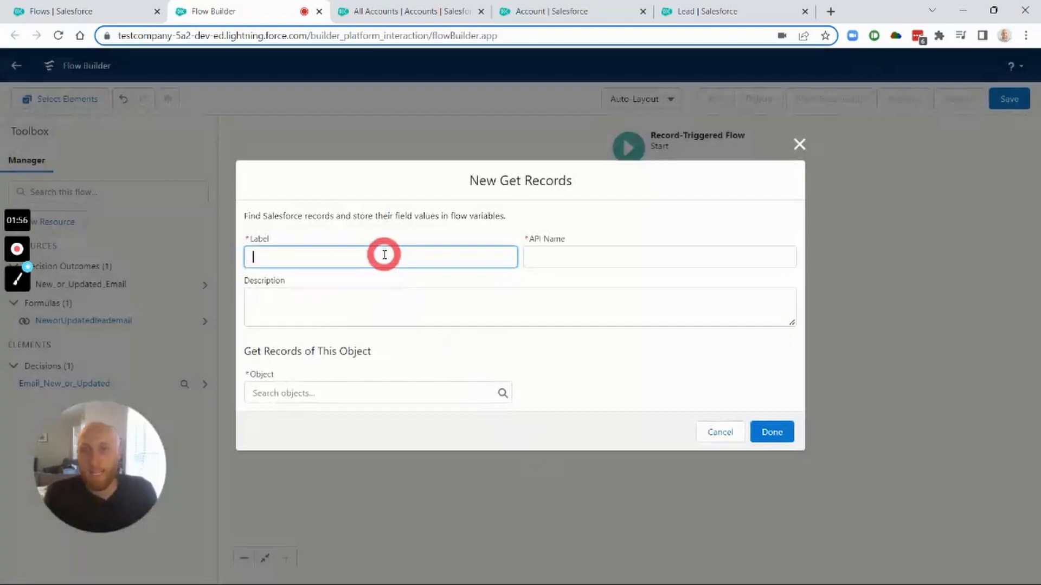
type("Get Account")
key("Tab")
key("Tab")
left_click(360, 394)
type("account")
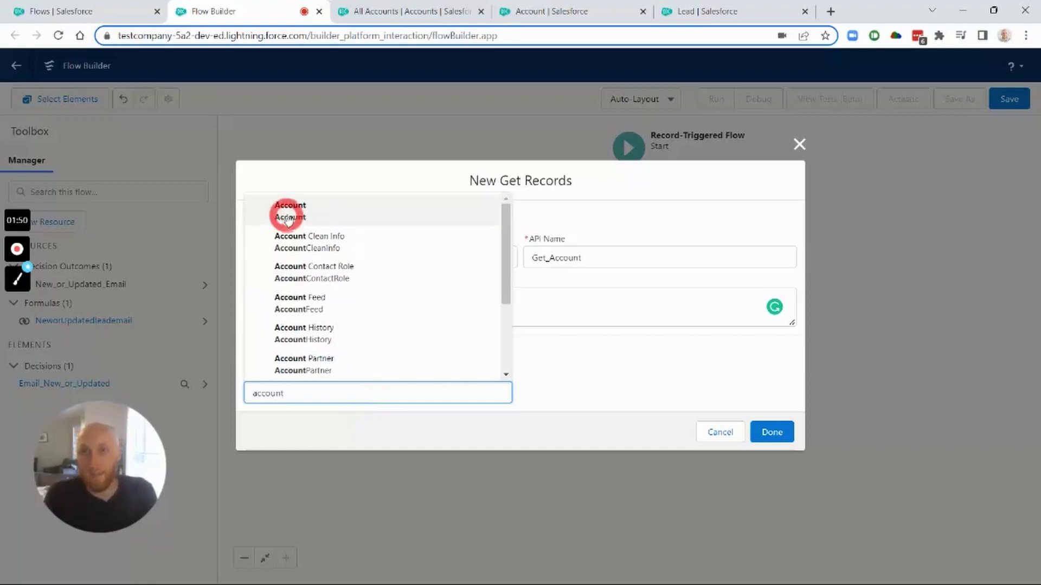
left_click(287, 218)
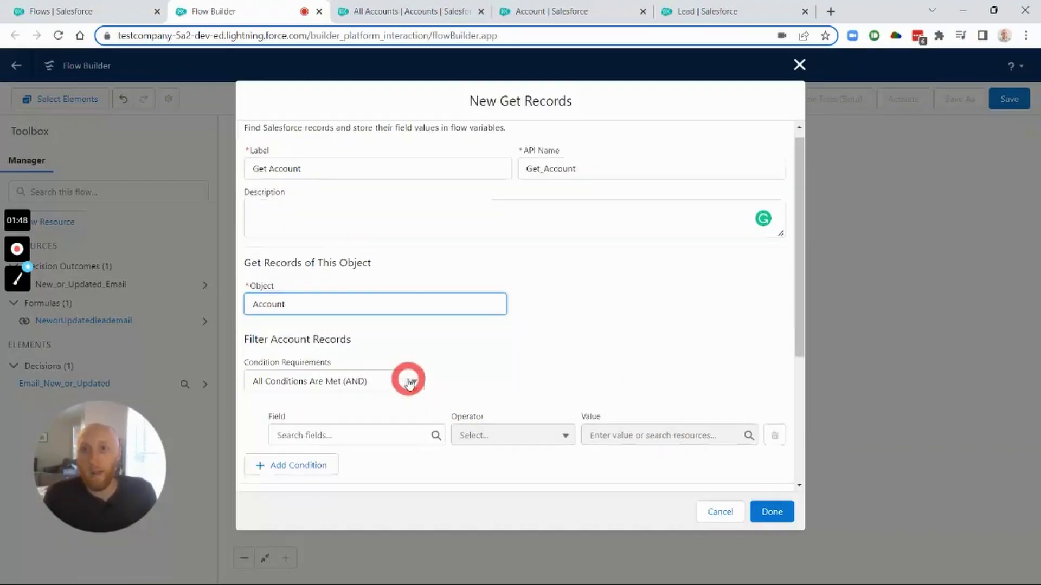
Filter the account records by Website_Domain__c Equals the triggering record's Email Domain field, and finish the Get Account element.
scroll(409, 382, "down", 1)
left_click(391, 374)
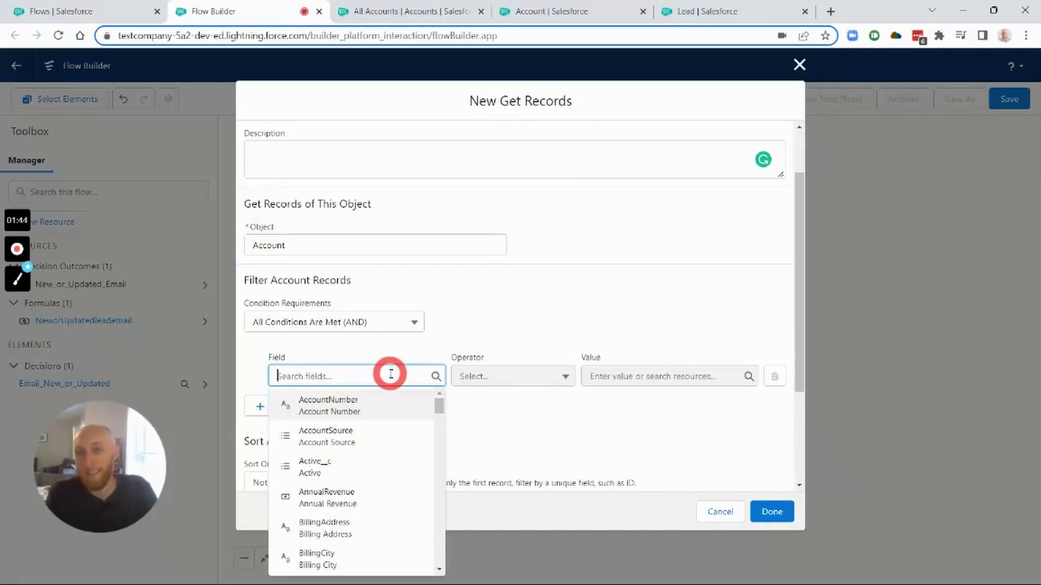
type("domain")
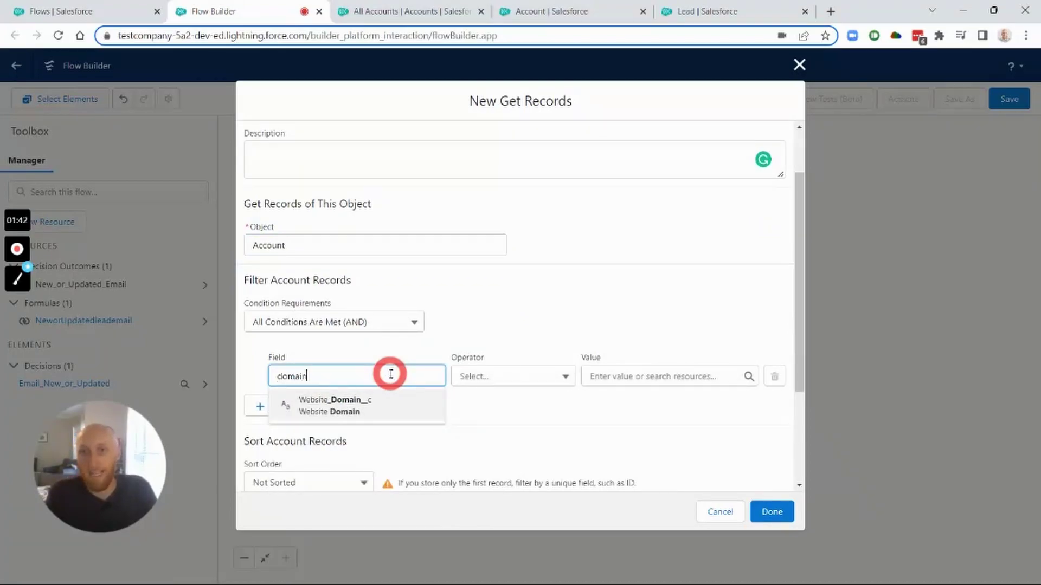
left_click(350, 401)
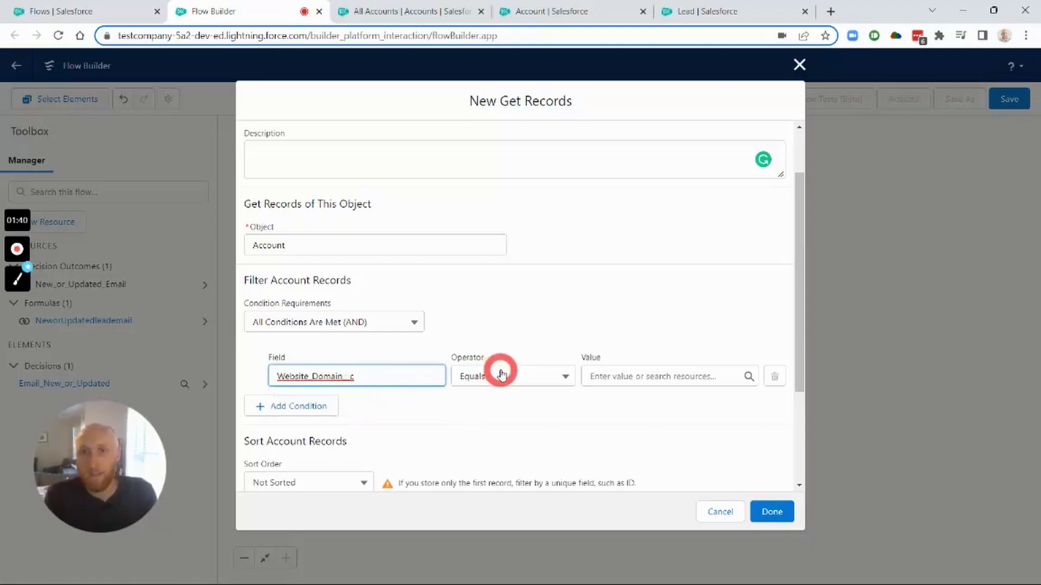
left_click(626, 380)
type("reco")
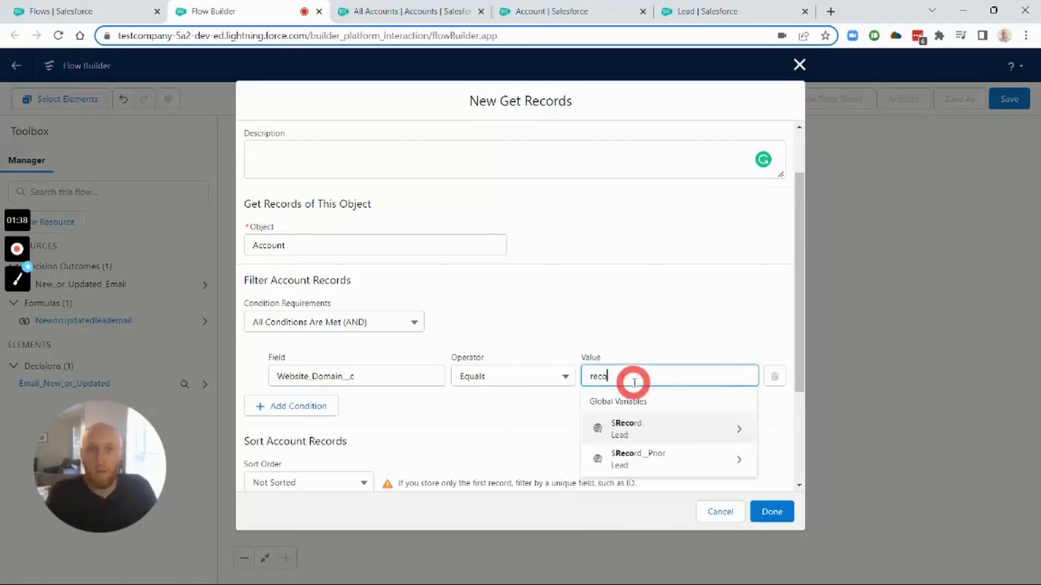
key("Return")
type("email")
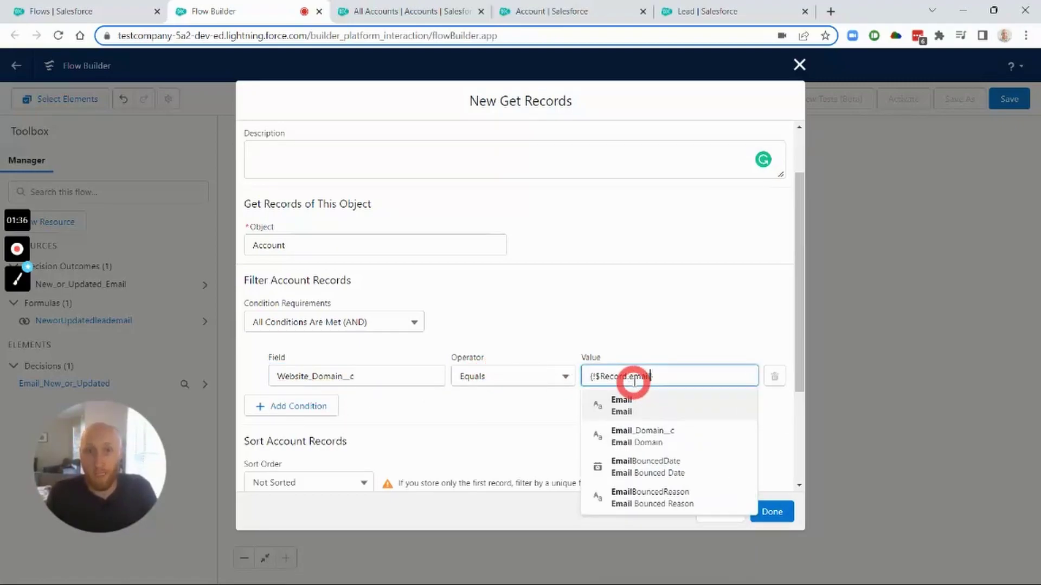
left_click(639, 435)
left_click(539, 420)
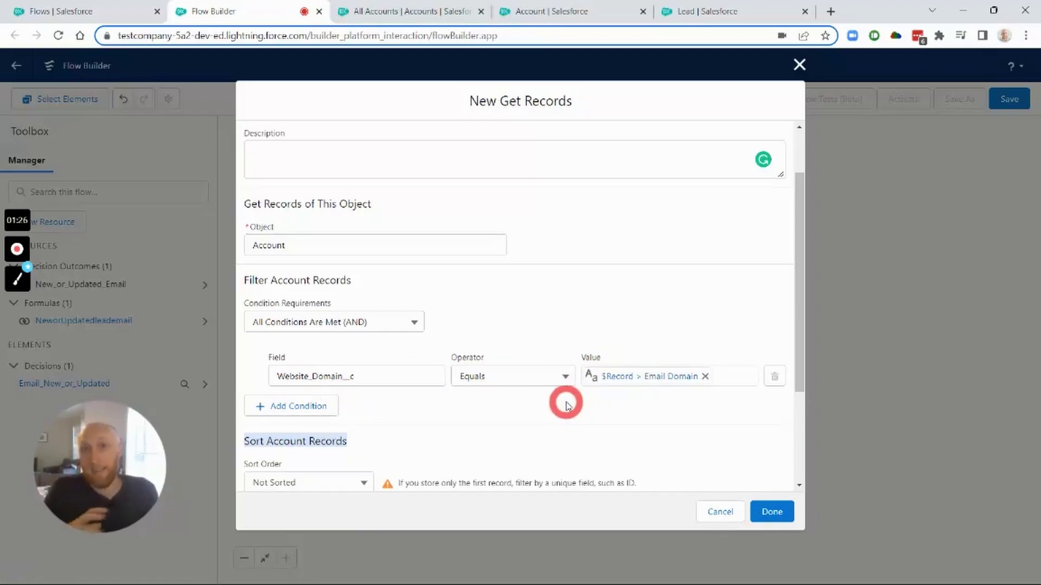
scroll(565, 405, "down", 3)
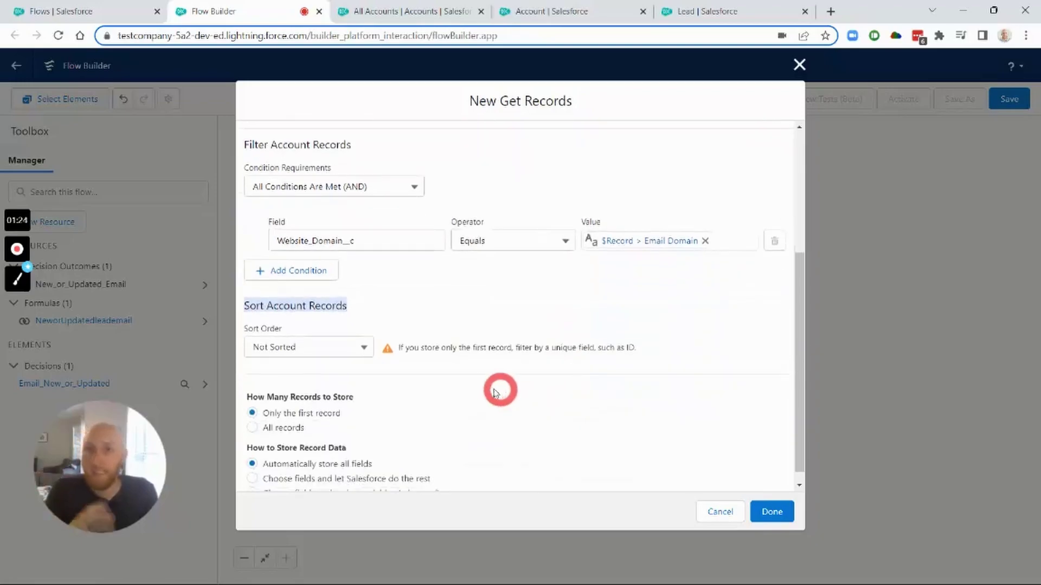
left_click(774, 513)
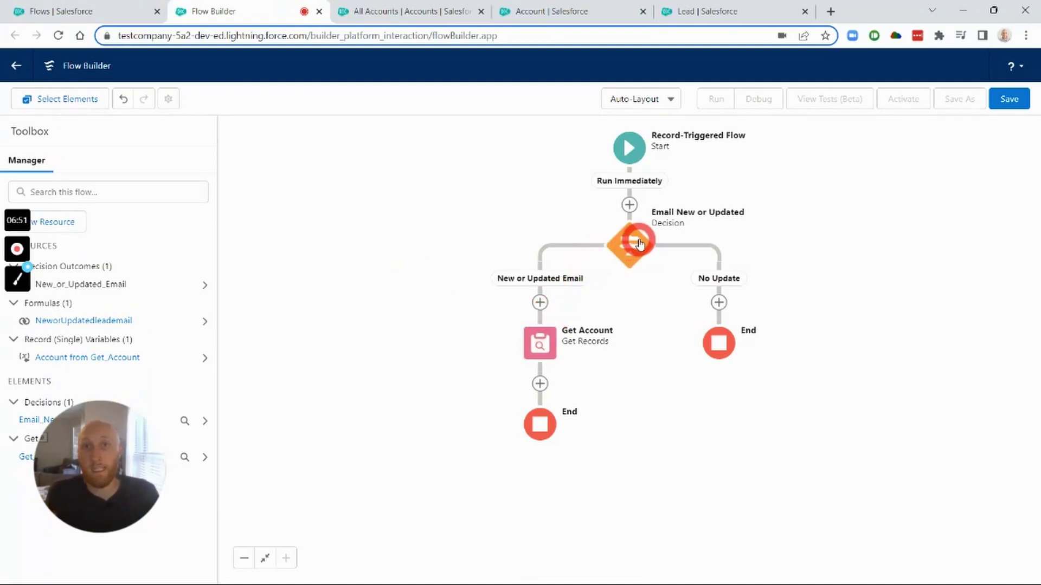
Add a Decision element labeled Account Match Check directly after Get Account.
left_click(540, 384)
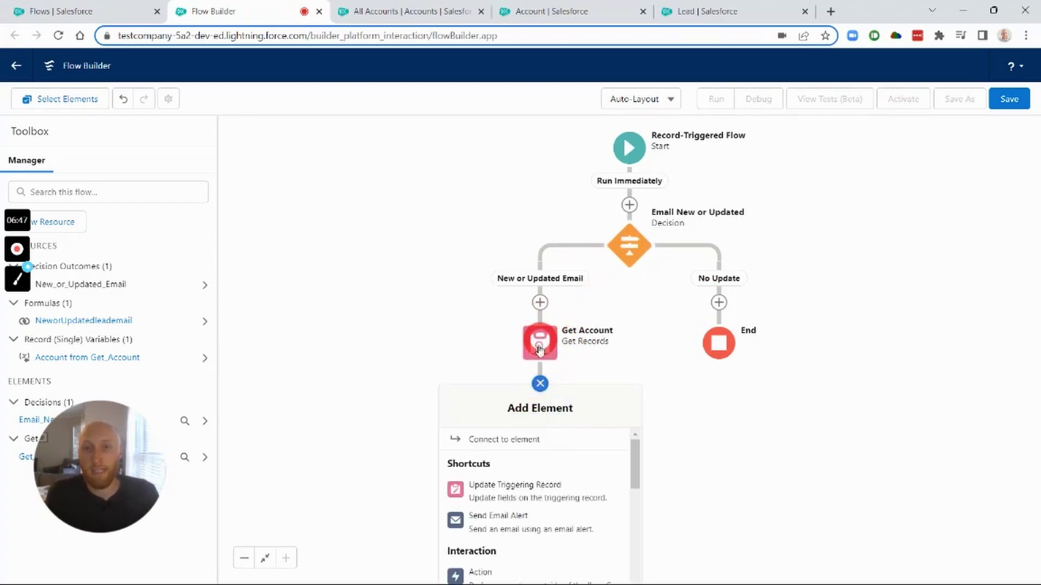
scroll(549, 442, "down", 4)
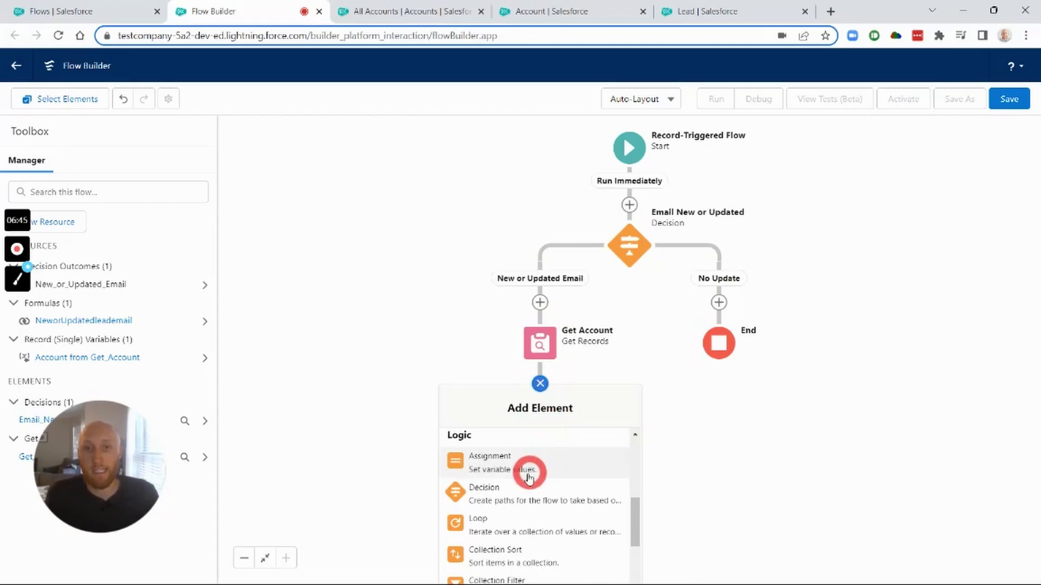
left_click(523, 490)
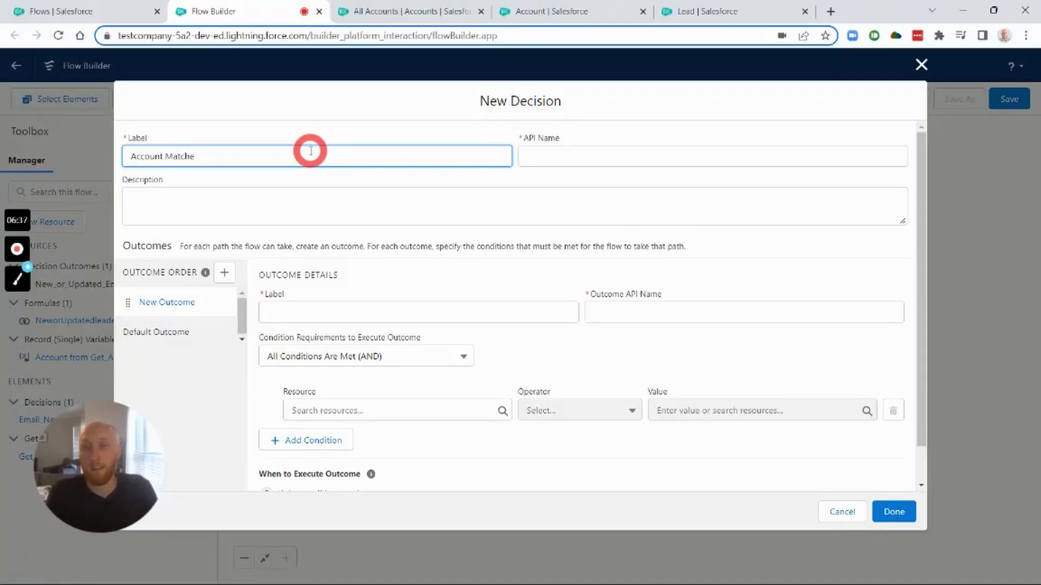
key("Tab")
key("Tab")
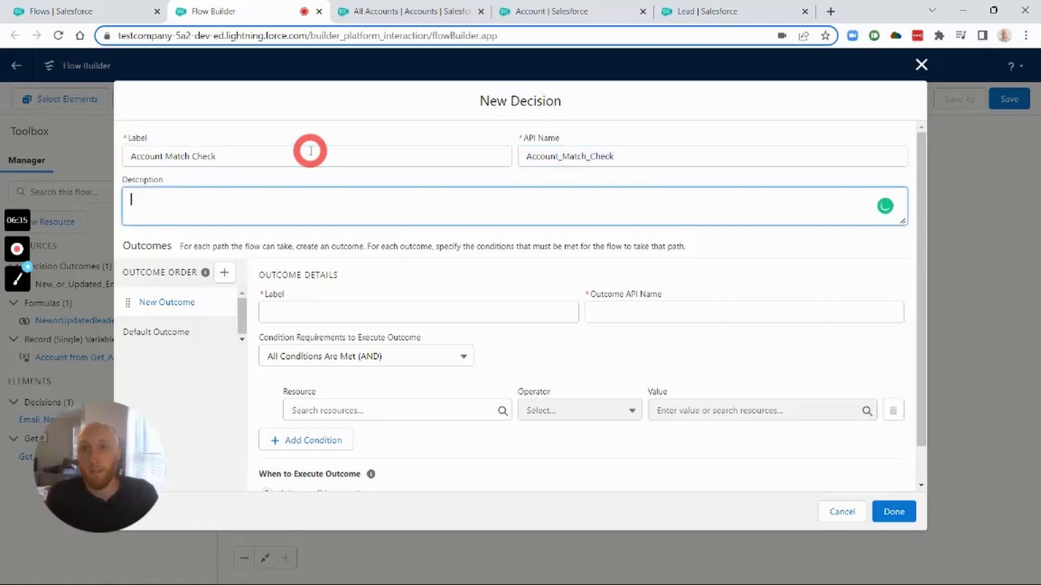
Label the first outcome Found Account Match and the default outcome NO Match.
left_click(354, 315)
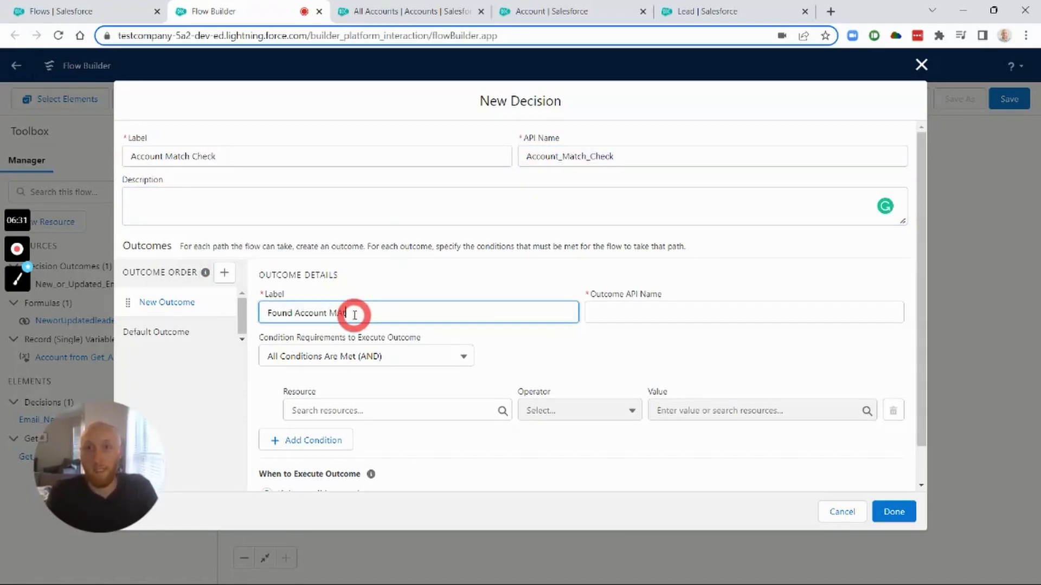
key("Tab")
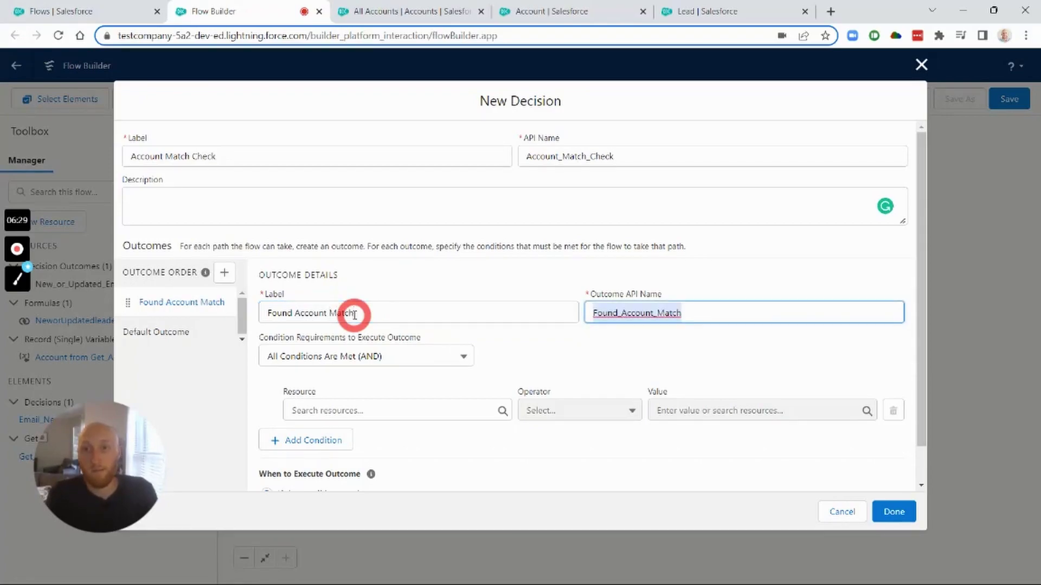
left_click(209, 330)
left_click(348, 319)
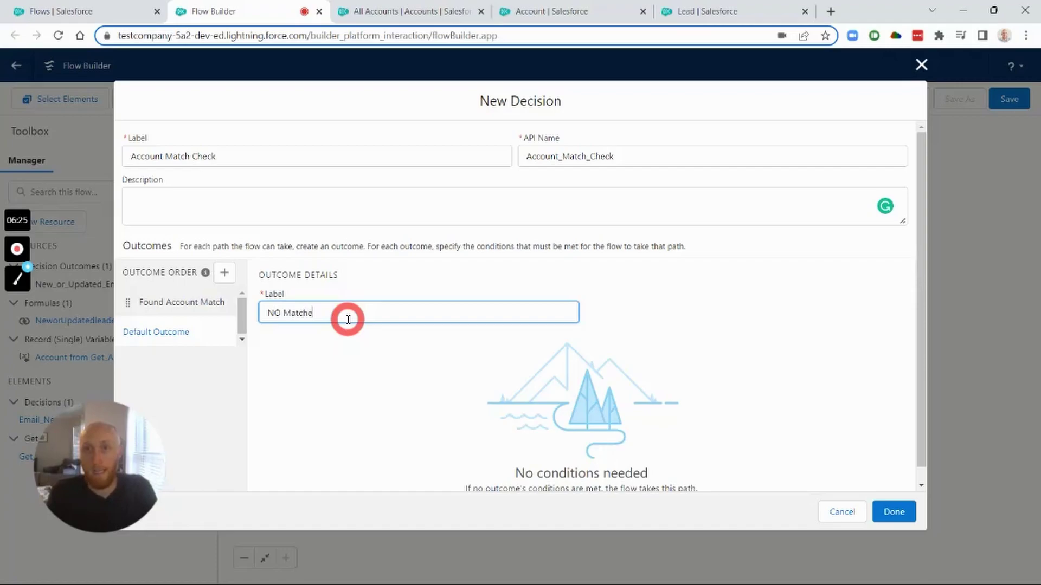
key("F11")
key("BackSpace")
key("BackSpace")
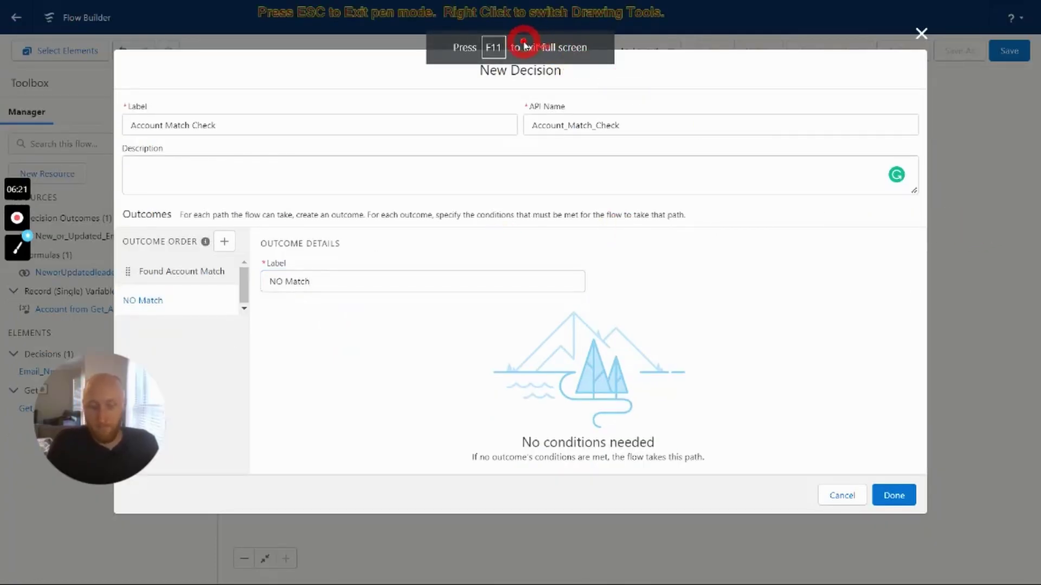
key("Escape")
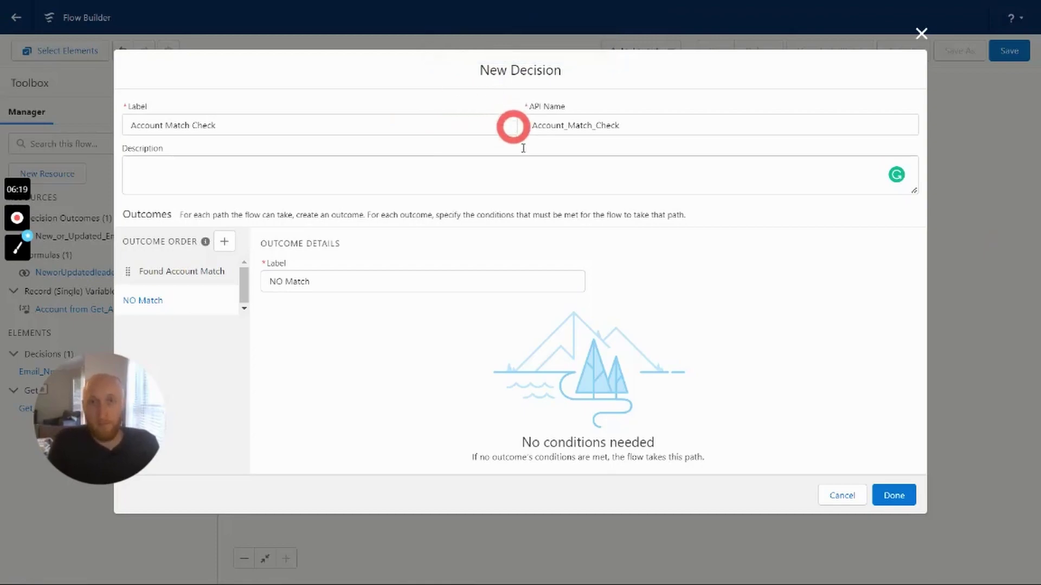
key("alt+p")
key("Escape")
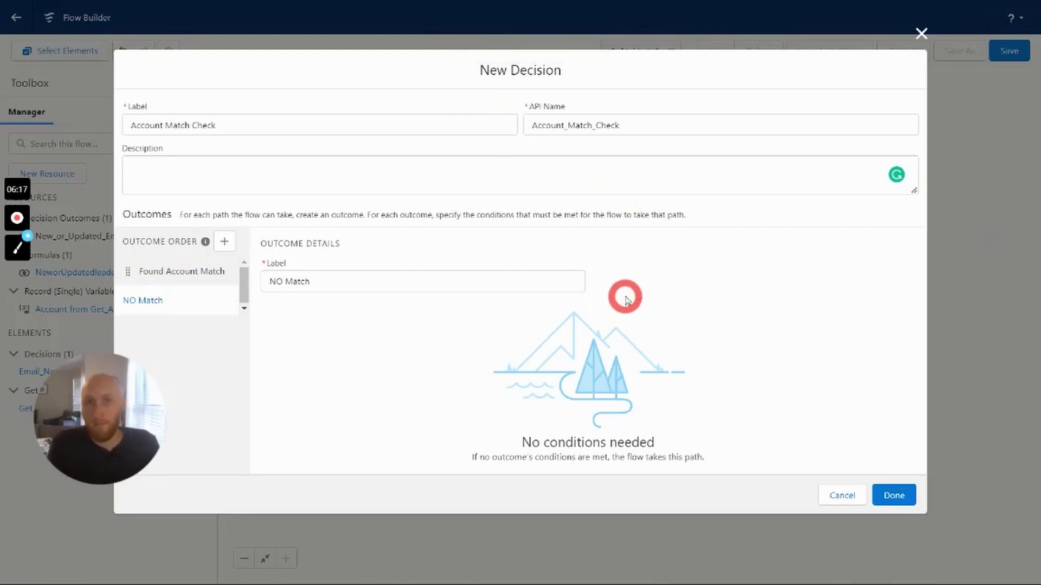
Set the Found Account Match outcome's condition to Account from Get_Account Is Null False, and finish the Account Match Check decision.
left_click(156, 271)
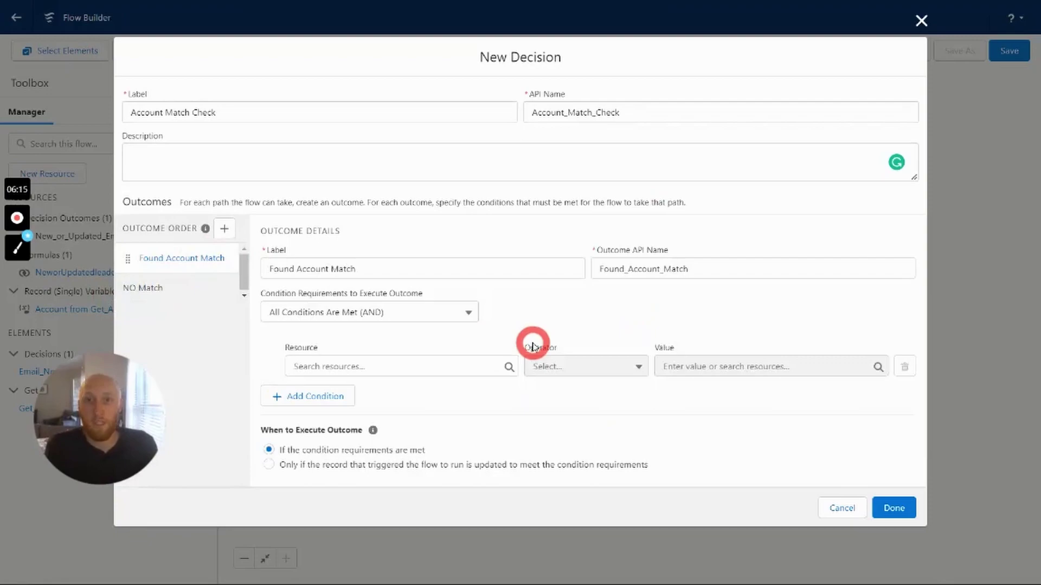
left_click(372, 369)
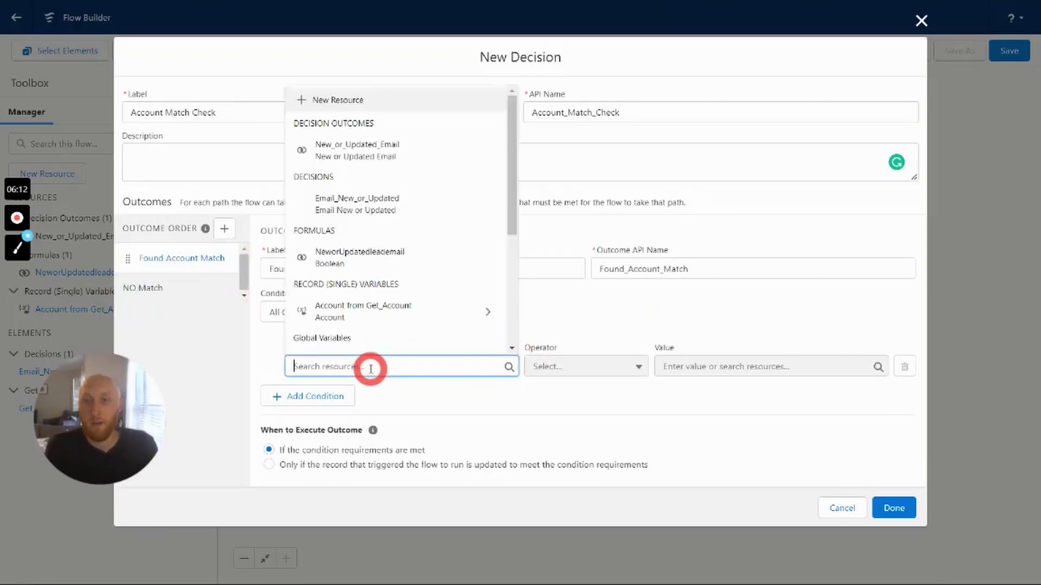
left_click(378, 311)
left_click(567, 309)
left_click(567, 371)
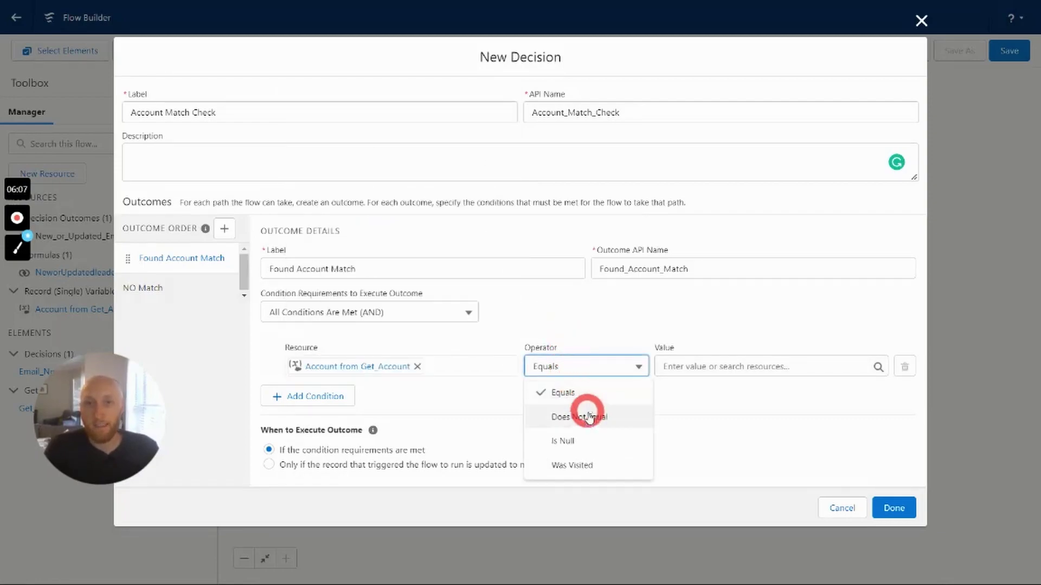
left_click(581, 435)
left_click(687, 364)
type("false")
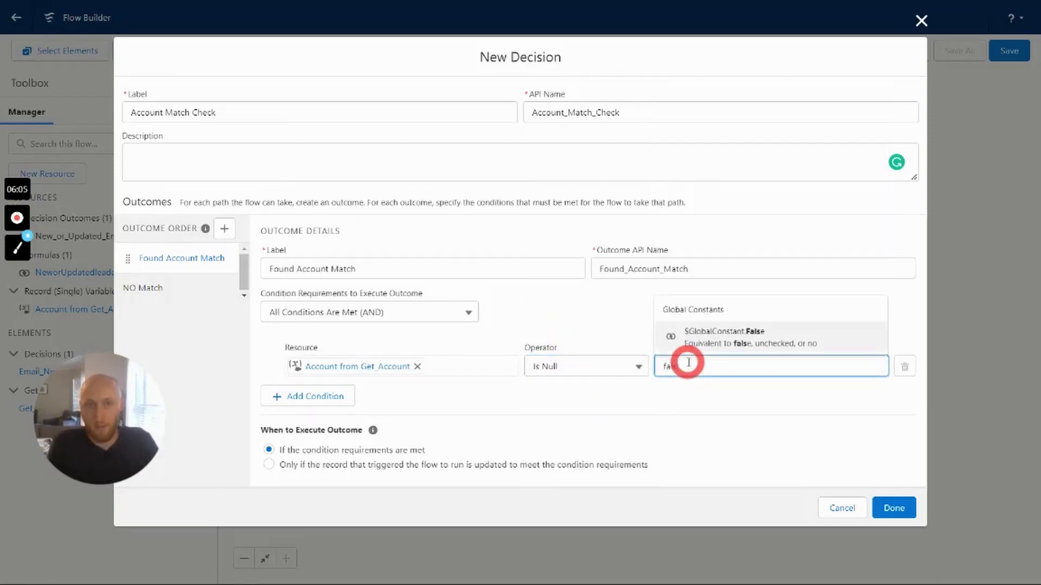
left_click(704, 347)
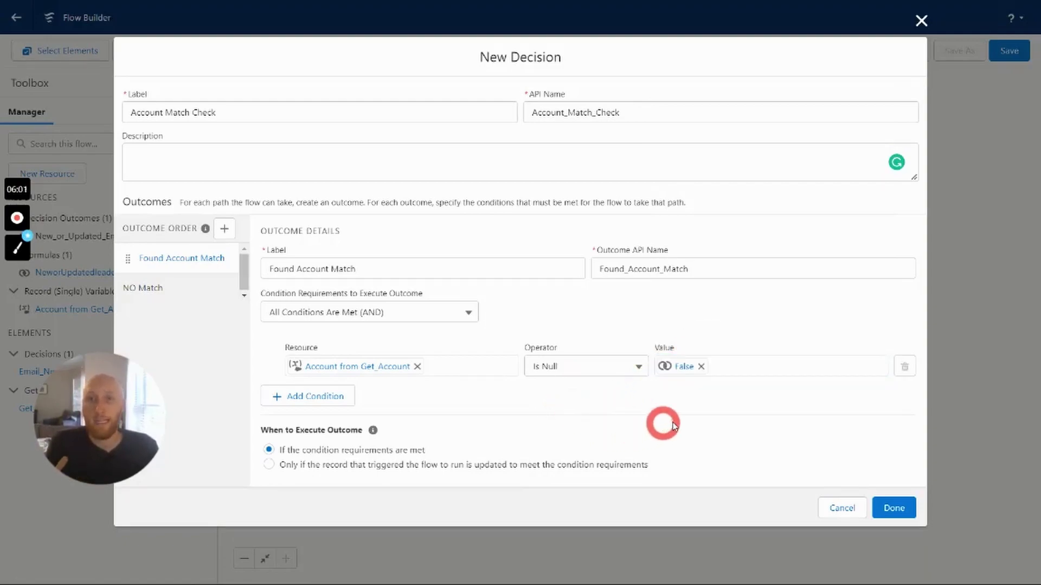
left_click(894, 508)
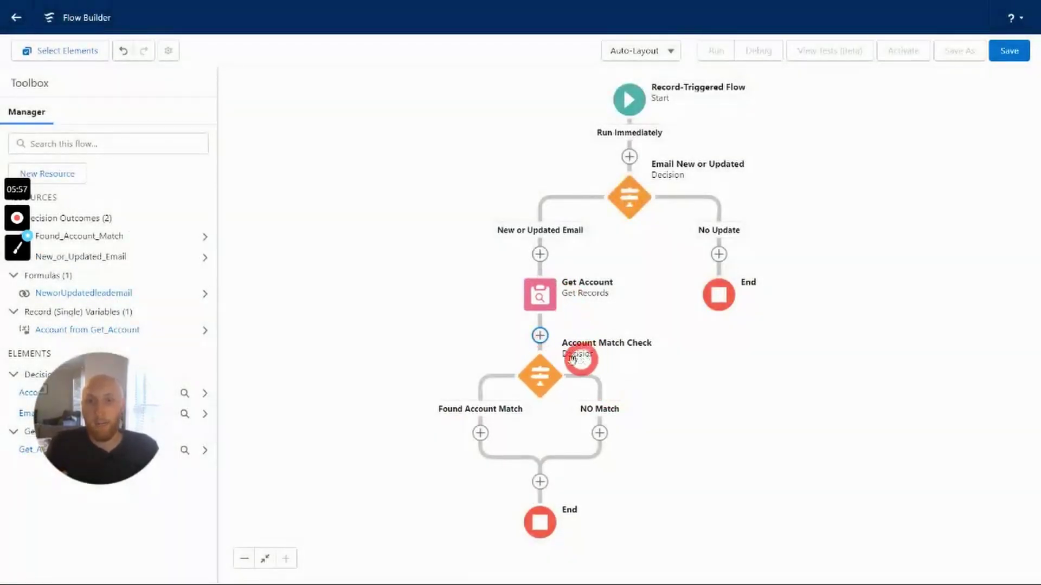
On the Found Account Match path, add an Update Records element labeled Update Lead that uses the triggering lead record.
left_click(480, 433)
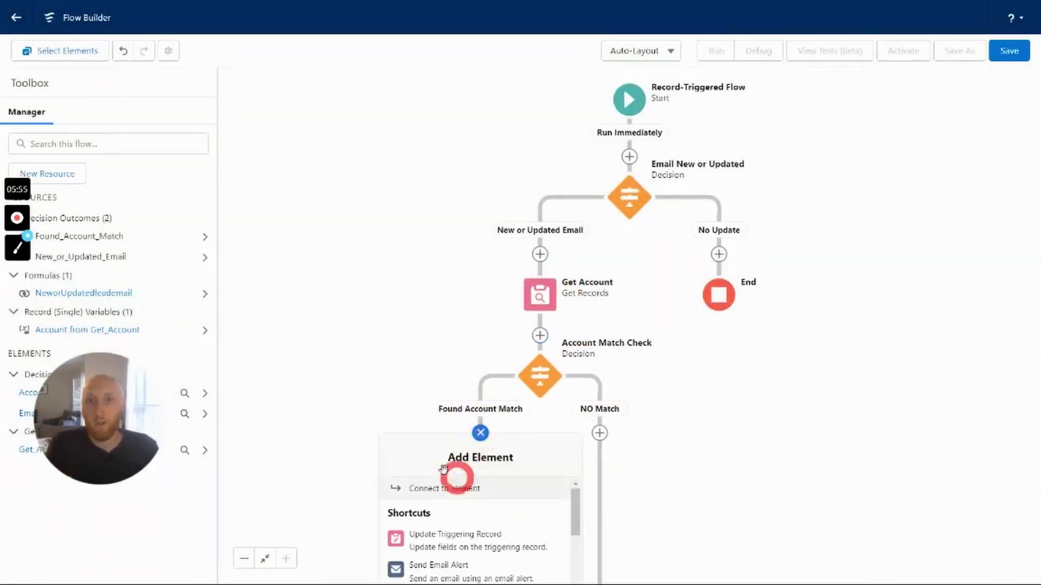
scroll(466, 490, "down", 5)
scroll(462, 509, "down", 3)
left_click_drag(663, 475, 641, 379)
left_click(641, 379)
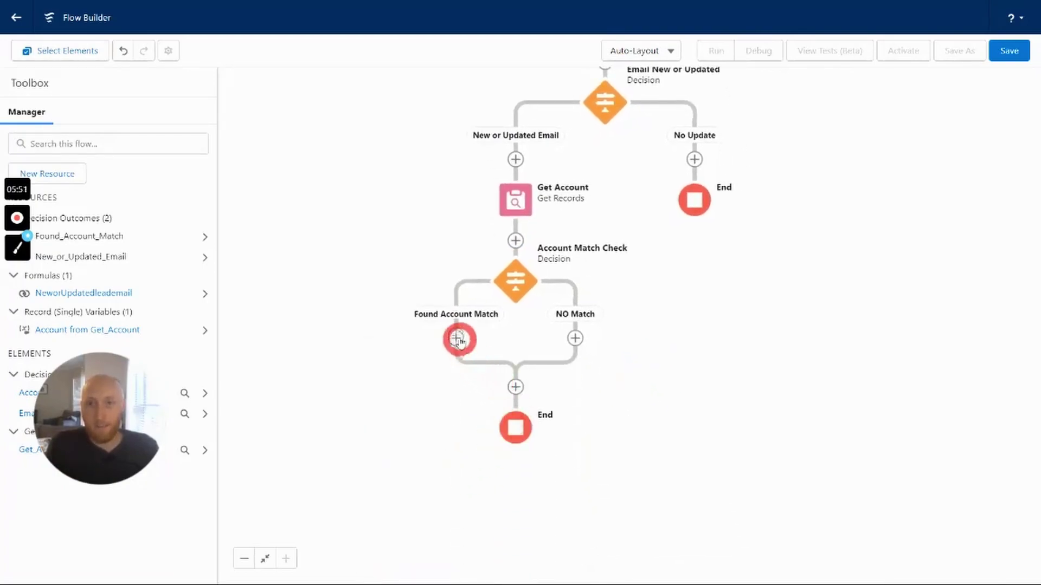
left_click(458, 340)
left_click(453, 452)
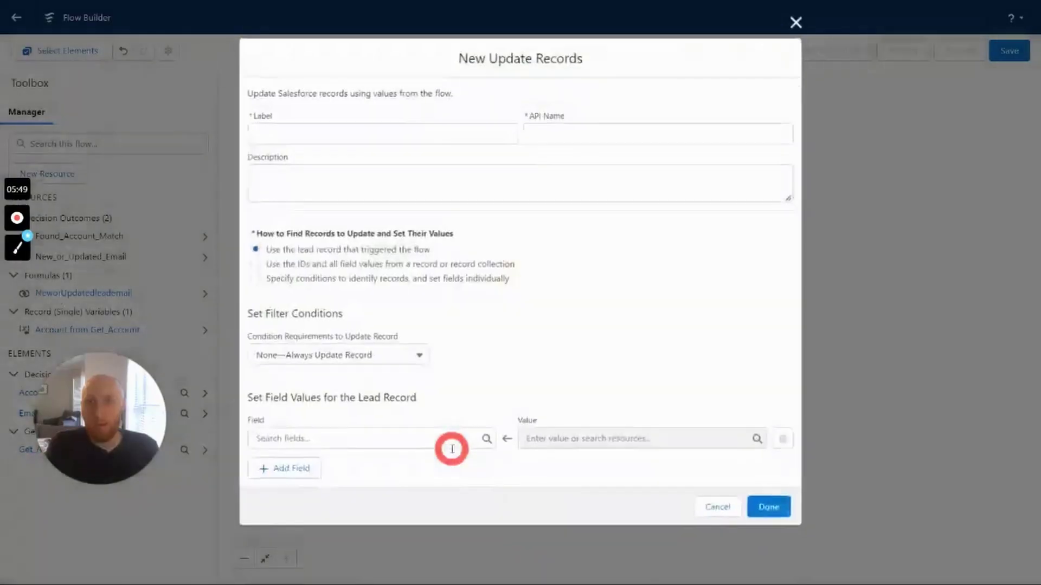
left_click(356, 199)
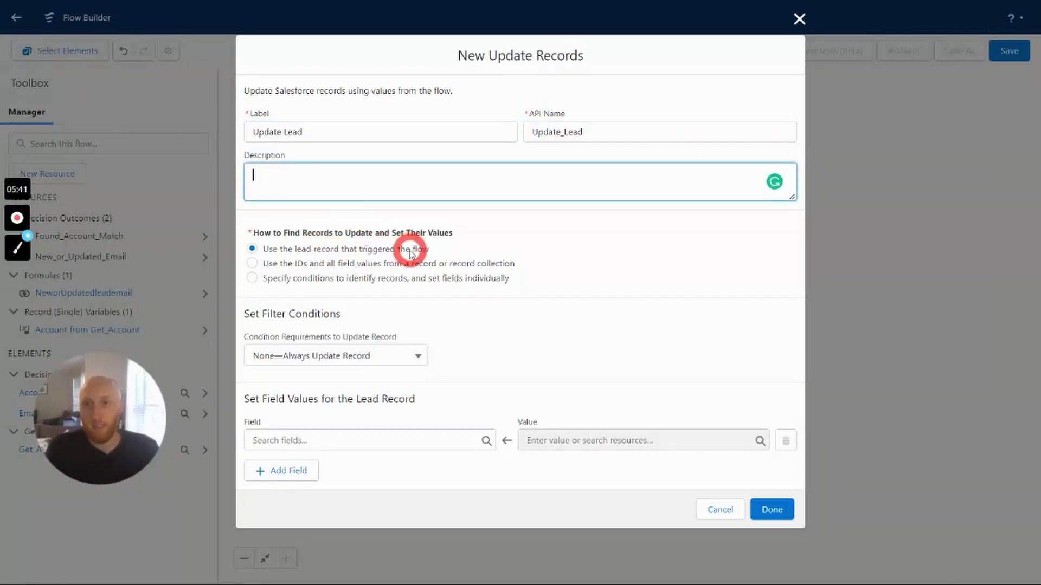
Set the lead's Matched_Account__c field to the Account ID of Account from Get_Account, and finish the Update Lead element.
left_click(400, 439)
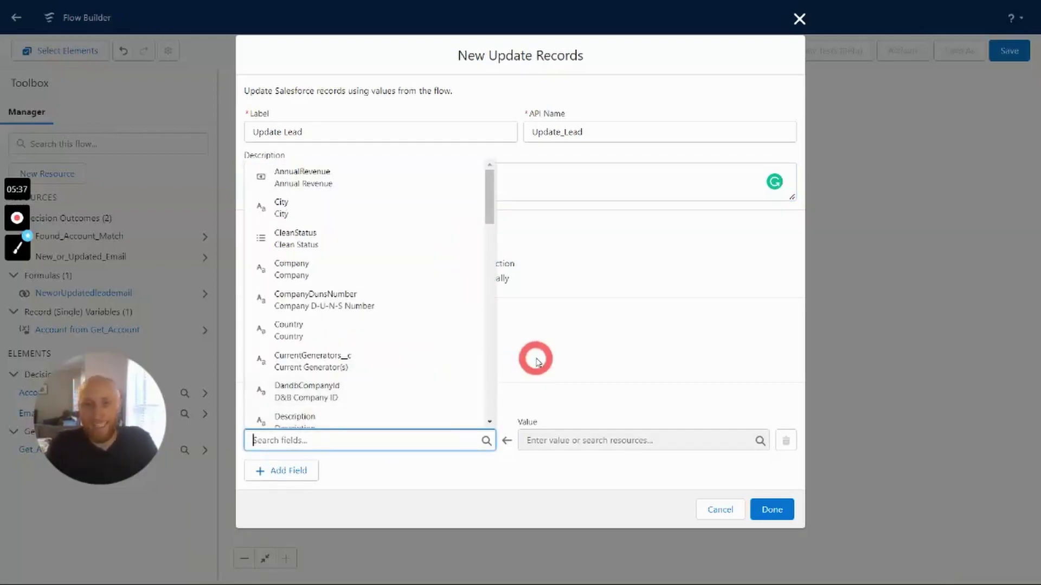
type("matched")
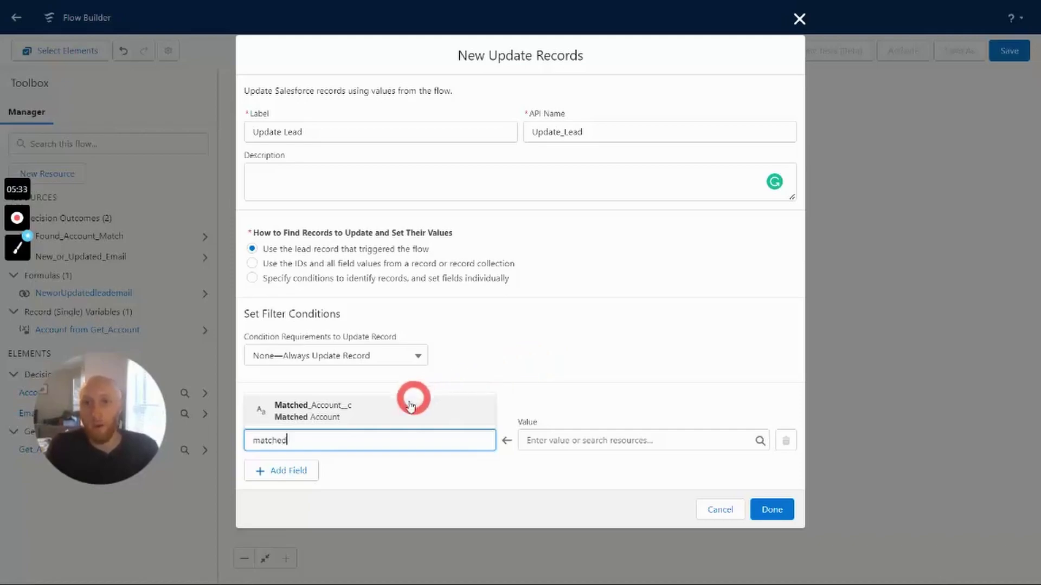
left_click(404, 410)
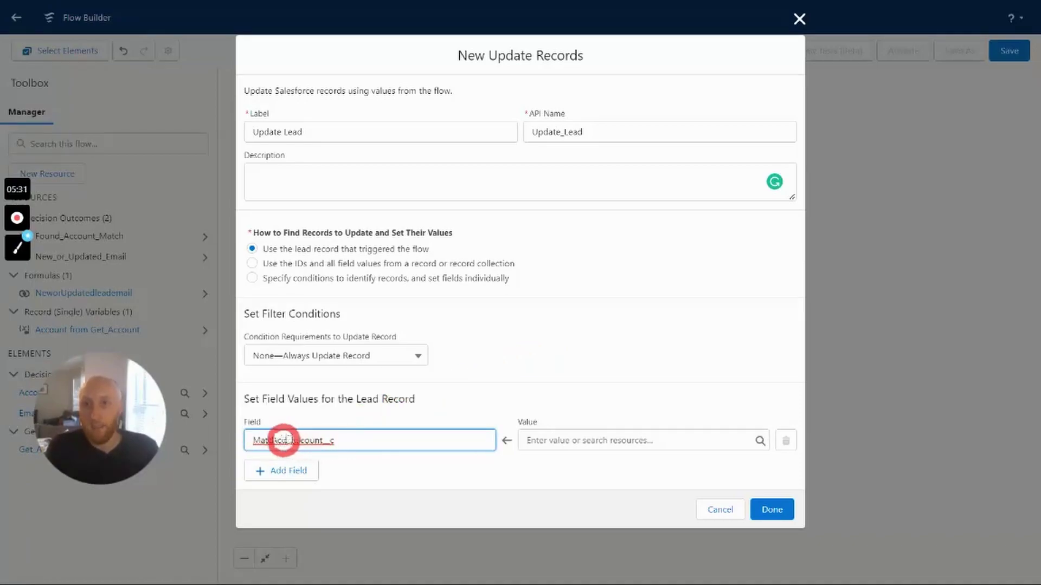
left_click(562, 440)
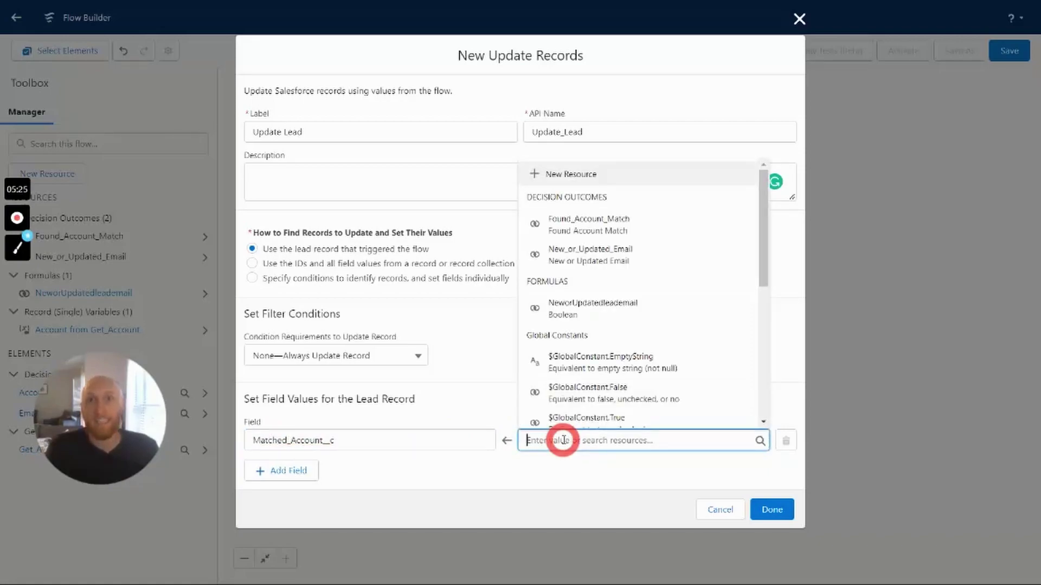
scroll(597, 395, "down", 5)
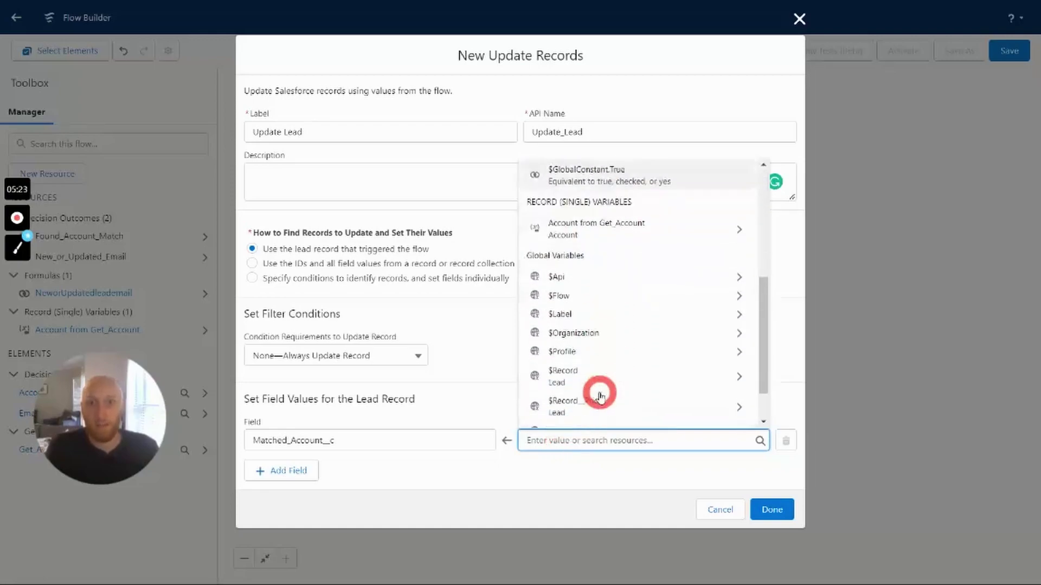
left_click(614, 207)
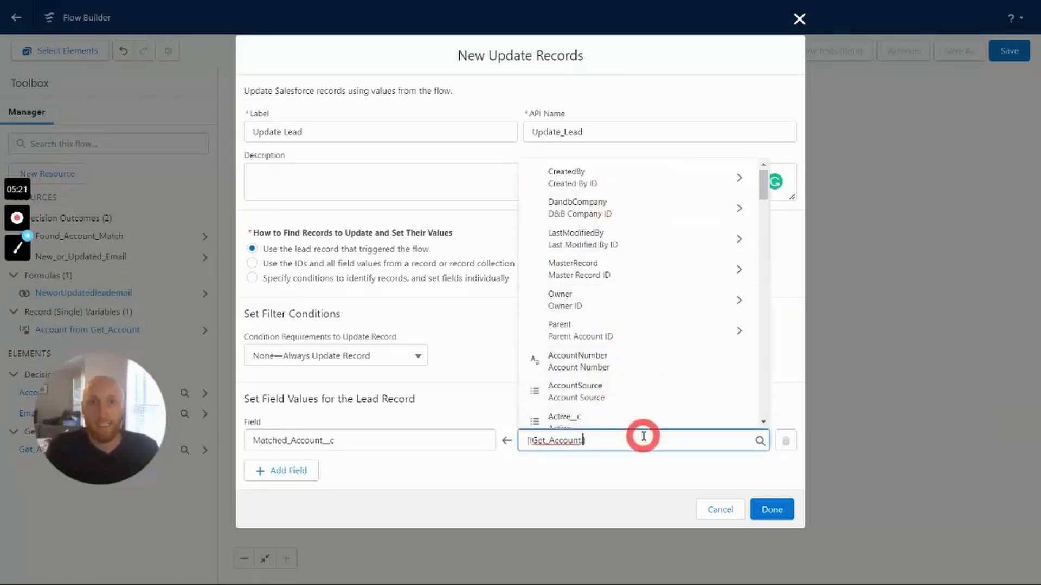
type(".id")
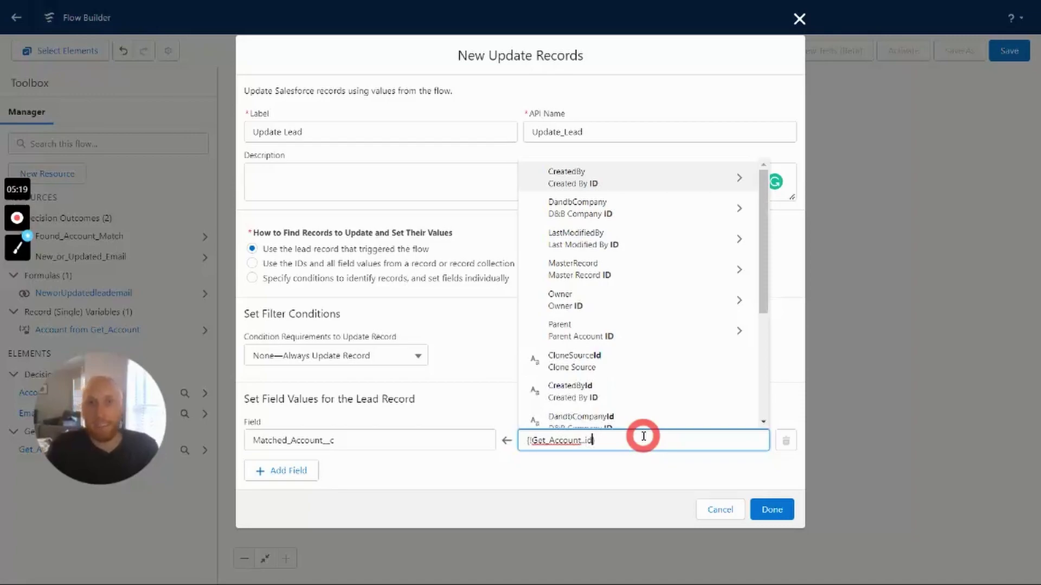
scroll(606, 344, "down", 3)
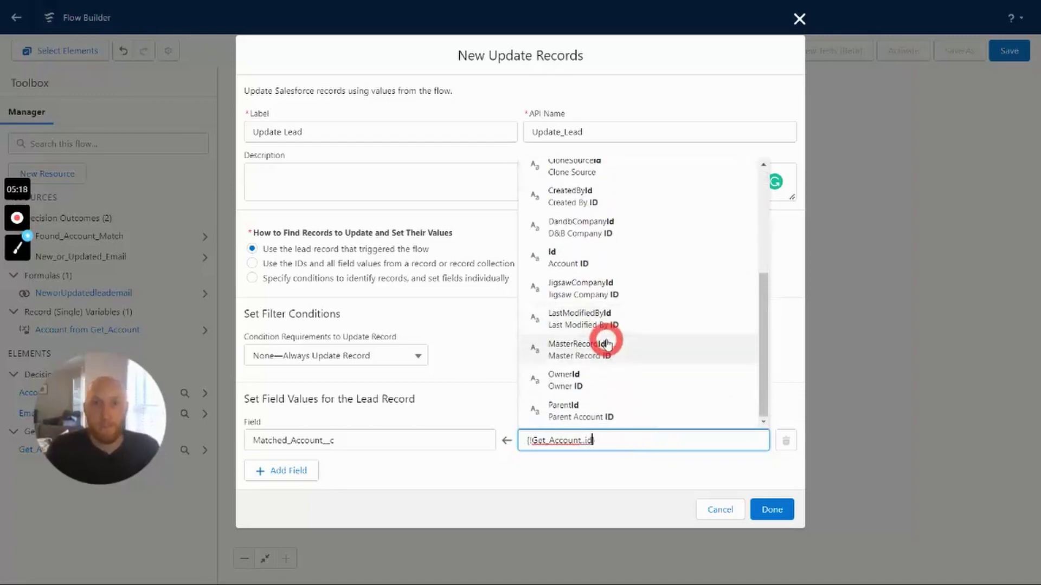
left_click(608, 259)
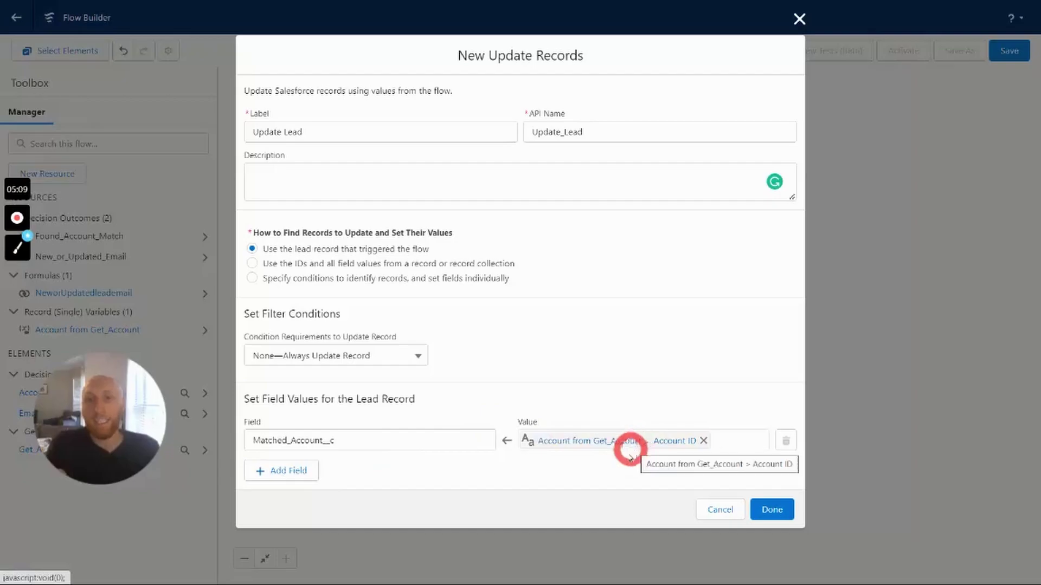
left_click(767, 508)
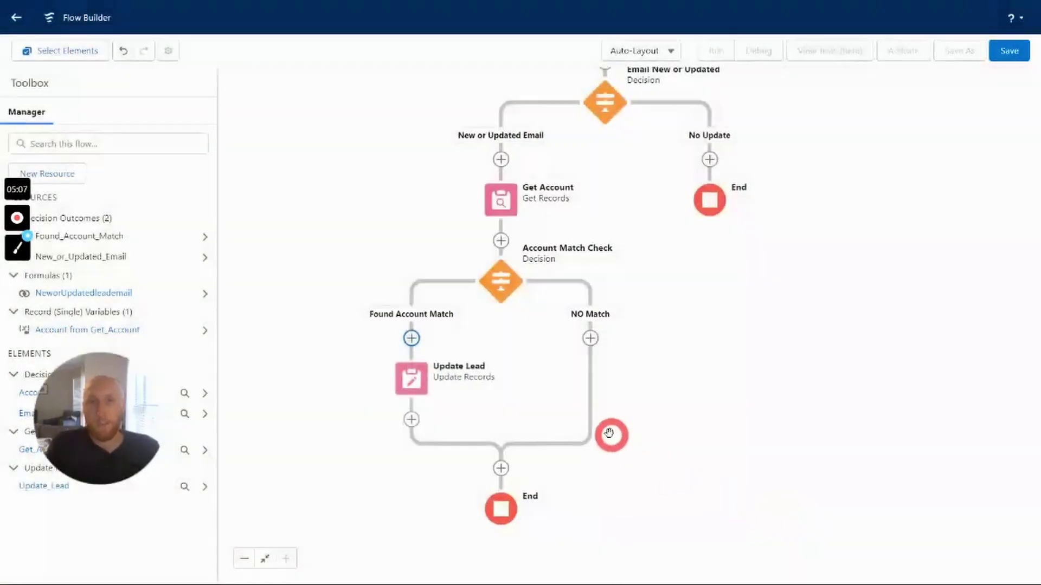
left_click(590, 338)
left_click(773, 323)
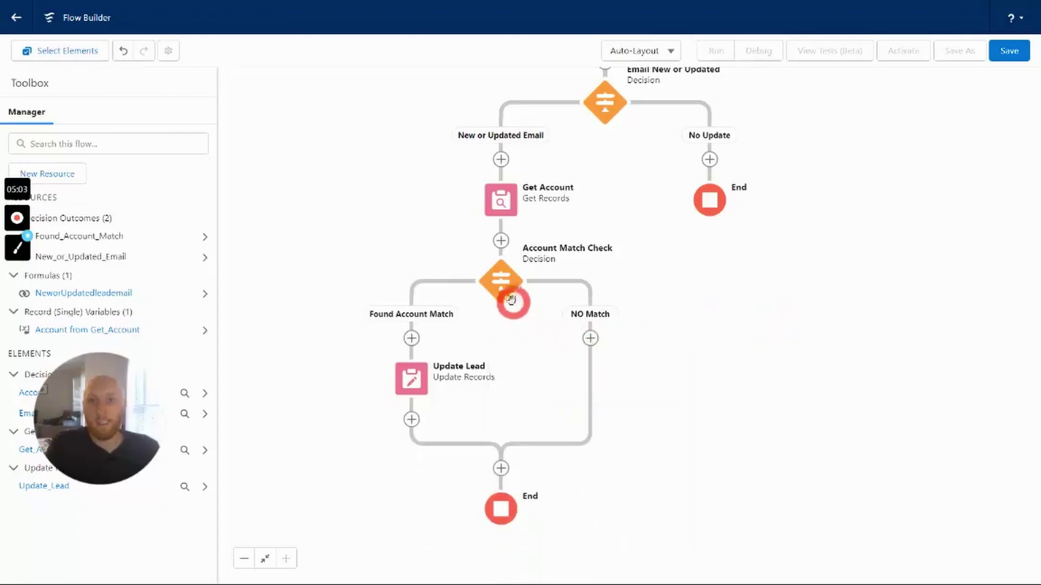
left_click_drag(395, 207, 345, 263)
scroll(470, 278, "up", 1)
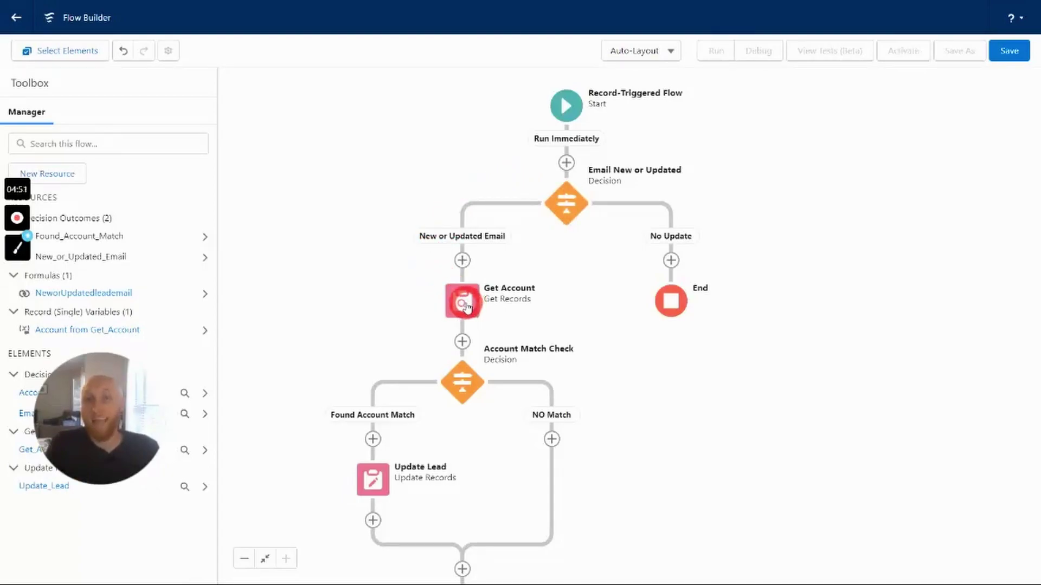
scroll(390, 304, "down", 3)
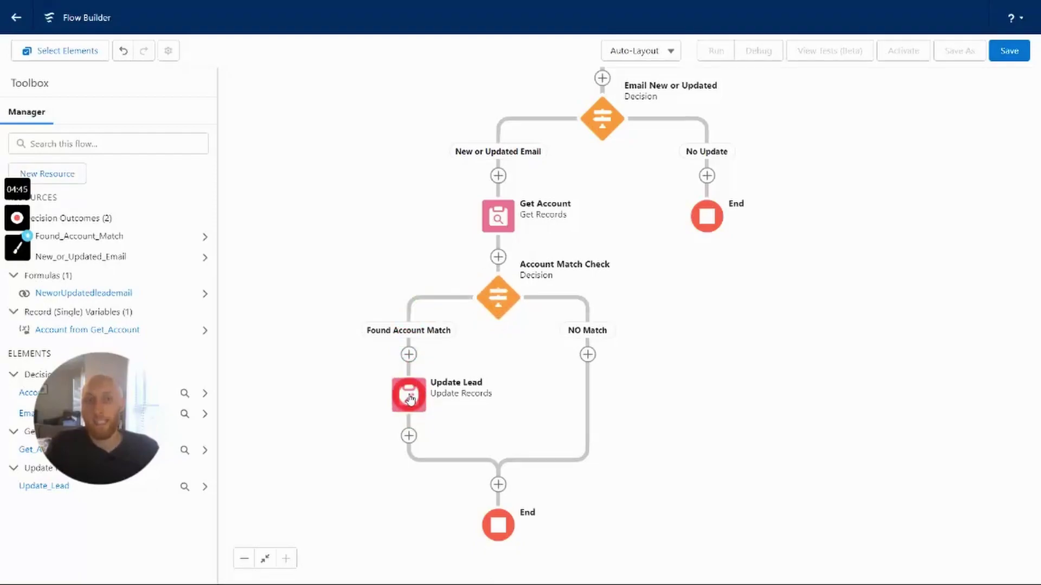
Save the flow with the label Match Lead to Account and the API name Match_Lead_to_Account.
left_click(1008, 48)
left_click(439, 246)
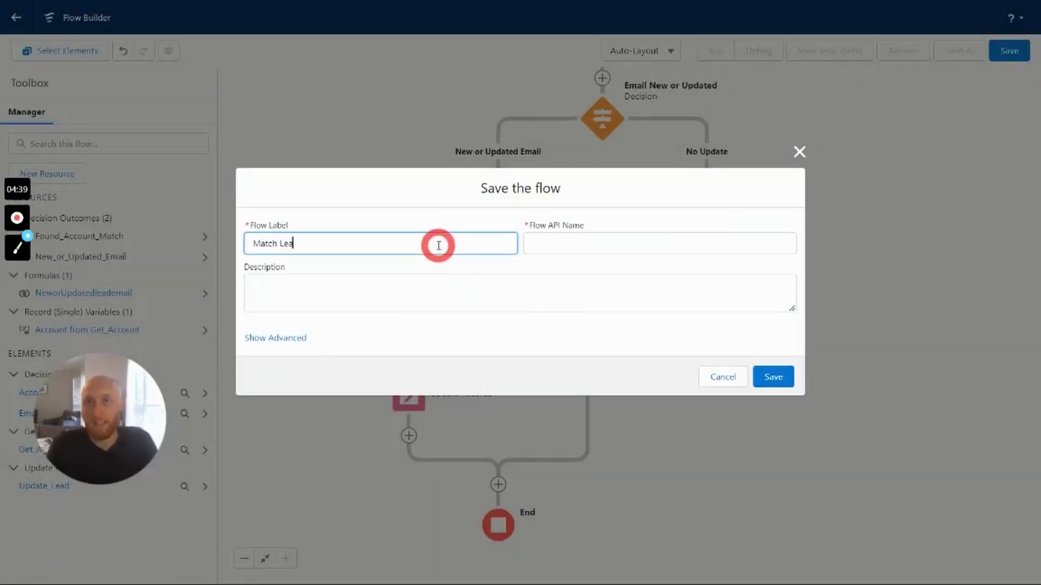
type("Match Lead to Account")
key("Tab")
key("Tab")
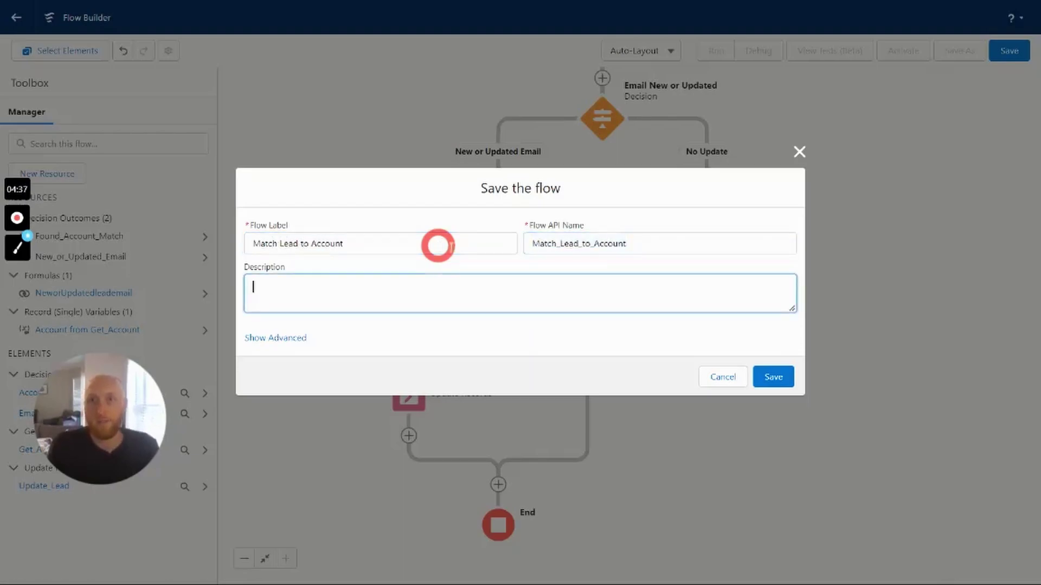
left_click(786, 383)
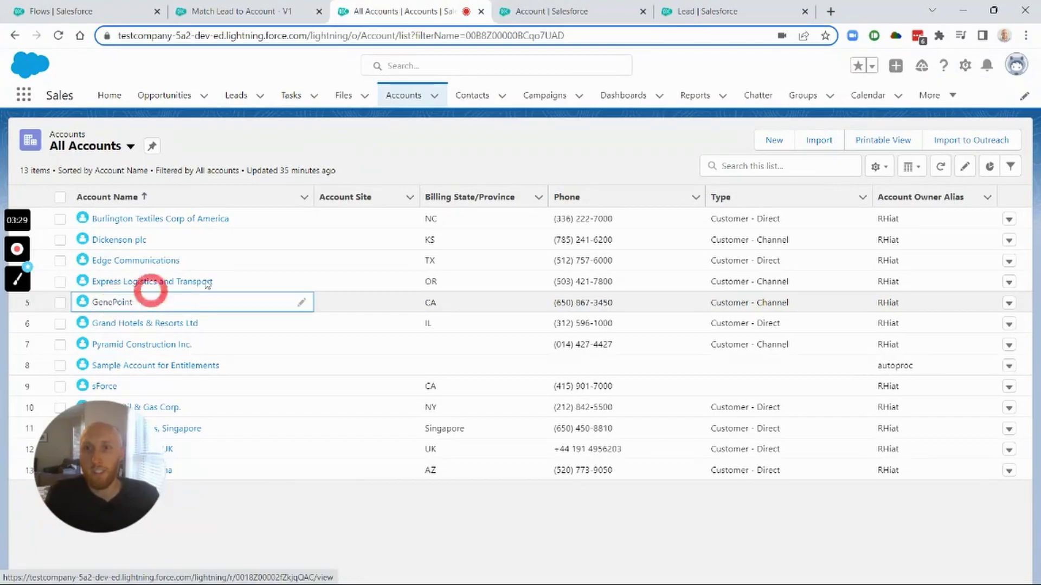
Open the GenePoint account's details and examine its Website and Website Domain fields.
left_click(117, 302)
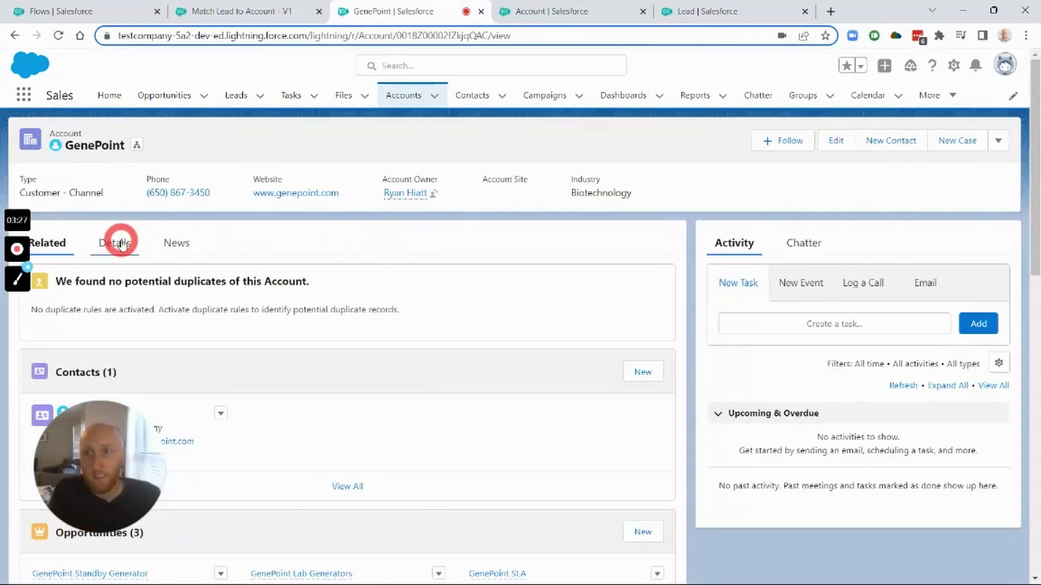
left_click(120, 244)
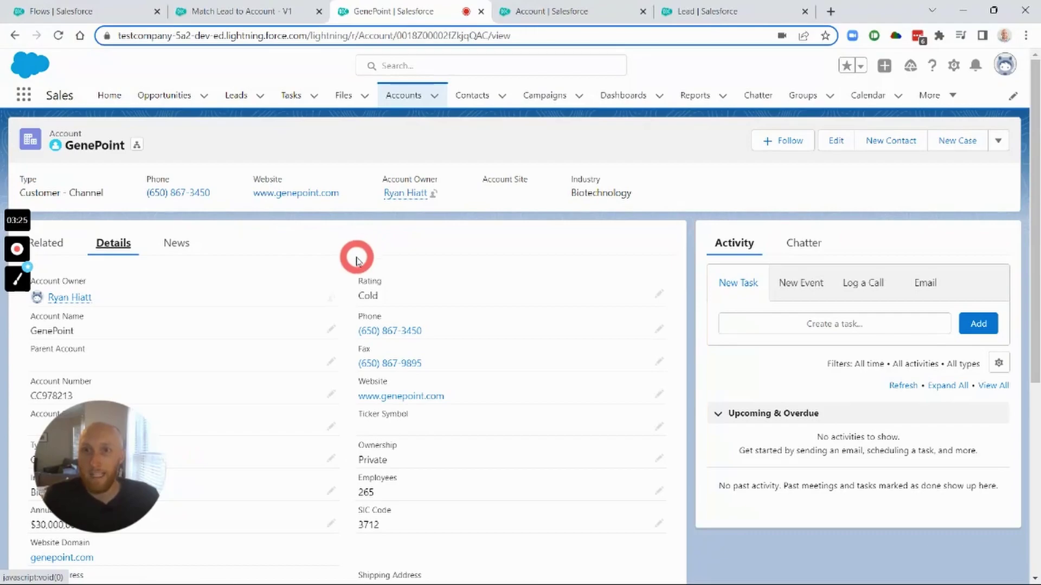
scroll(351, 258, "down", 1)
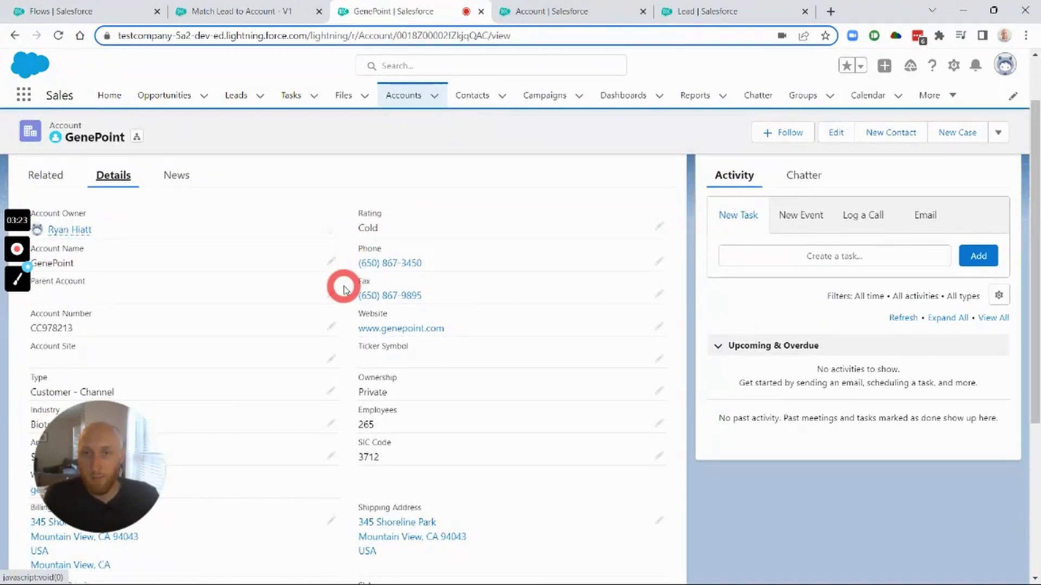
scroll(343, 289, "down", 1)
scroll(343, 295, "down", 2)
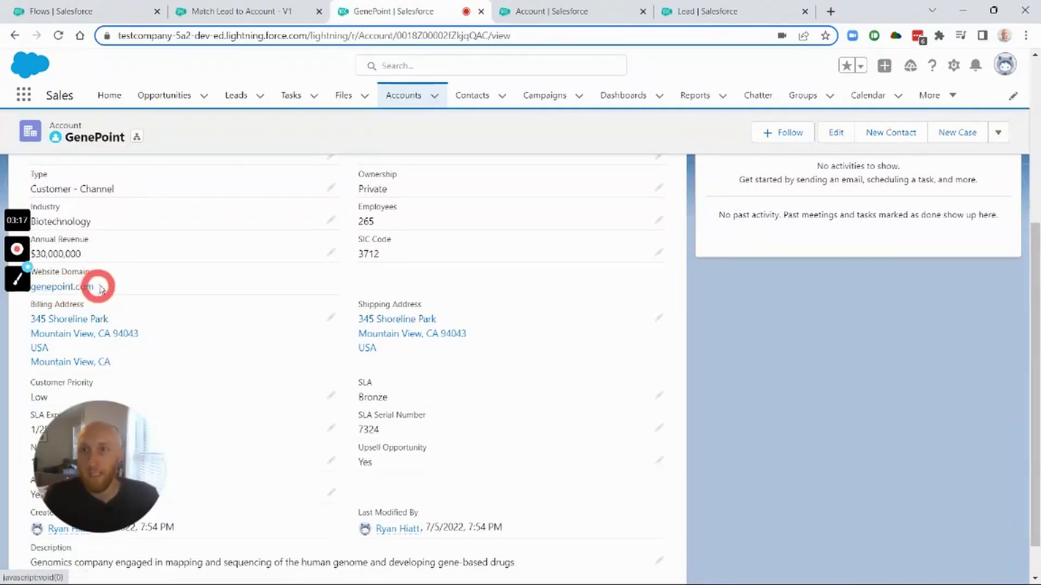
scroll(344, 269, "up", 1)
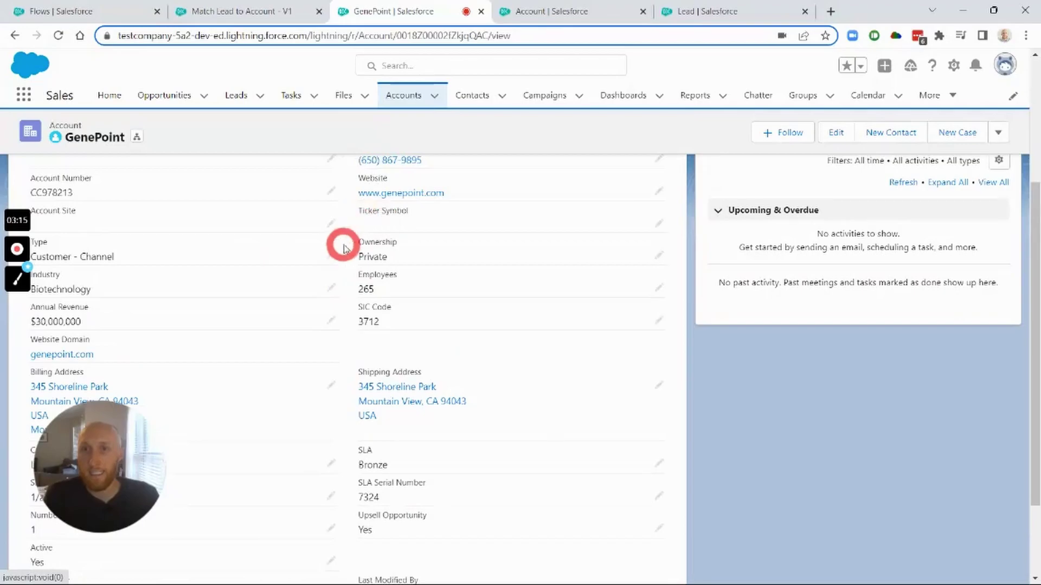
scroll(228, 261, "down", 1)
left_click(691, 11)
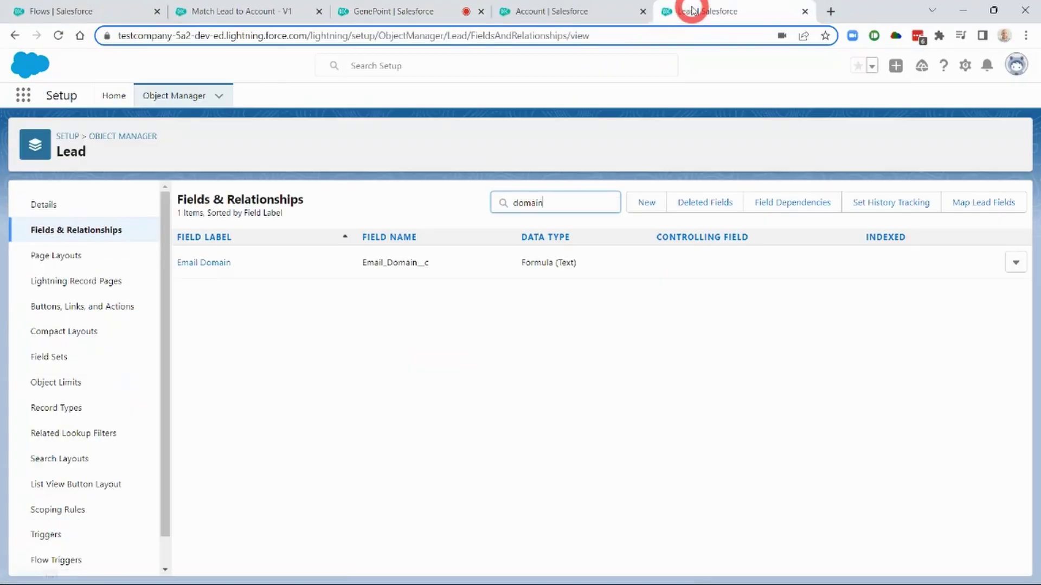
left_click(623, 14)
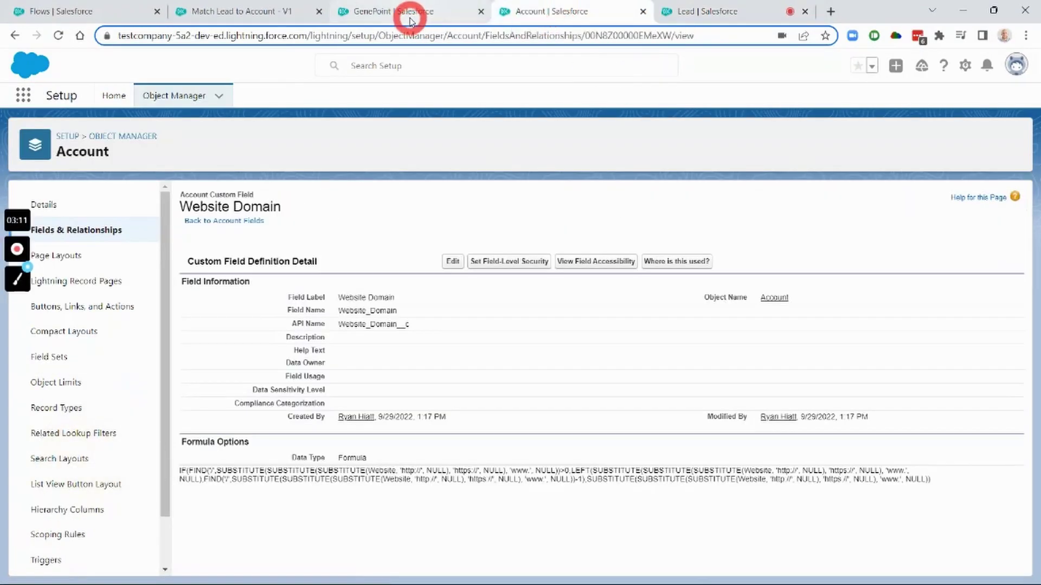
left_click(410, 20)
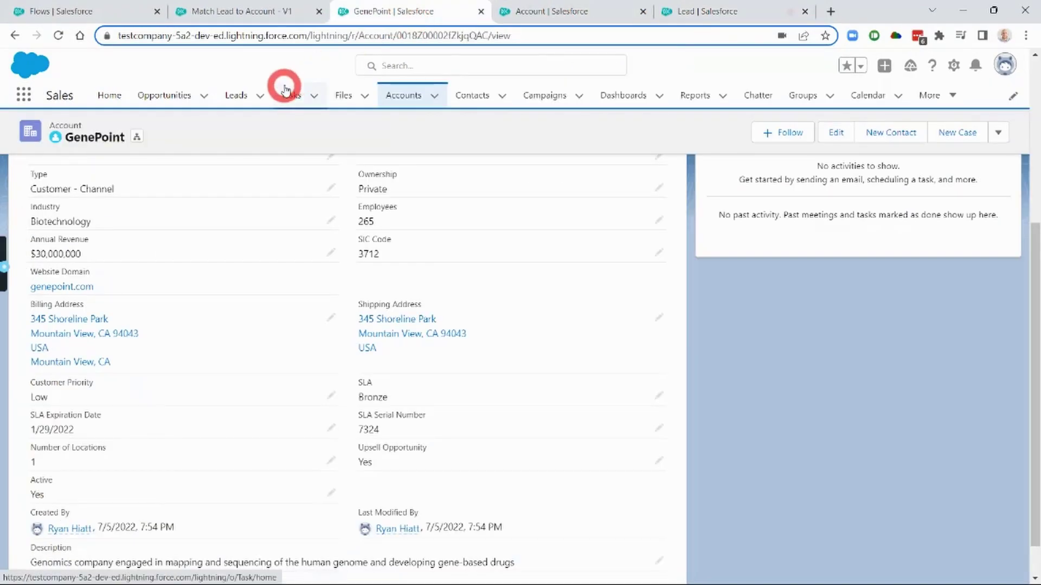
Open the details of the recently viewed lead from Farmers Coop. of Florida, showing its Email, Email Domain and Matched Account fields.
left_click(244, 103)
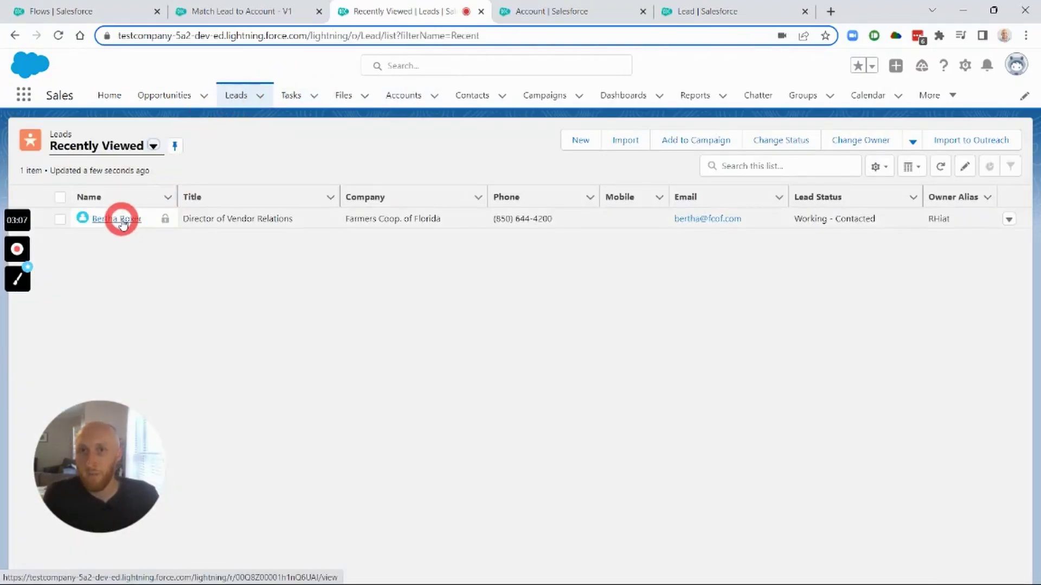
left_click(120, 219)
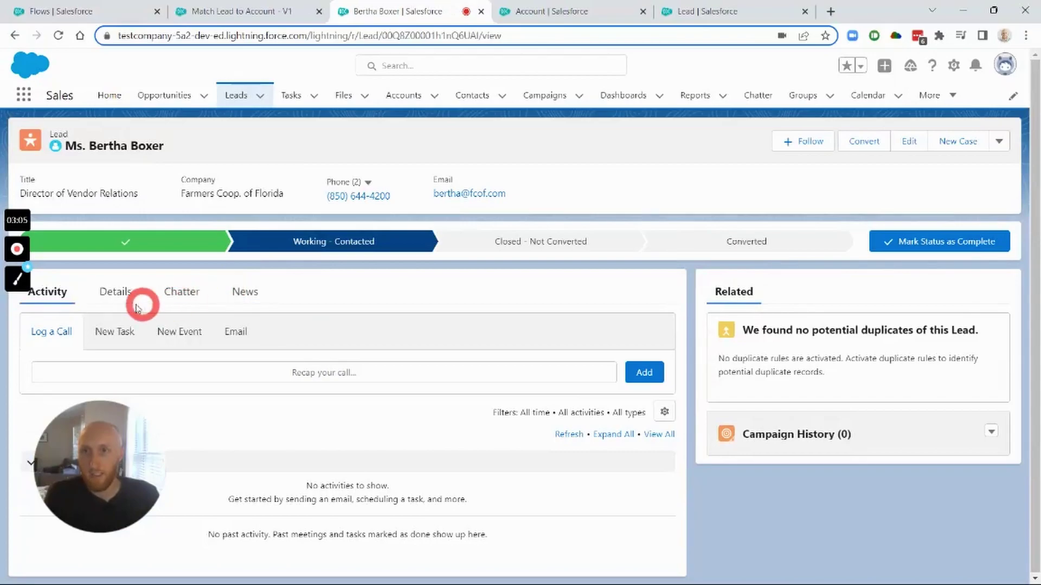
left_click(120, 294)
scroll(358, 293, "down", 4)
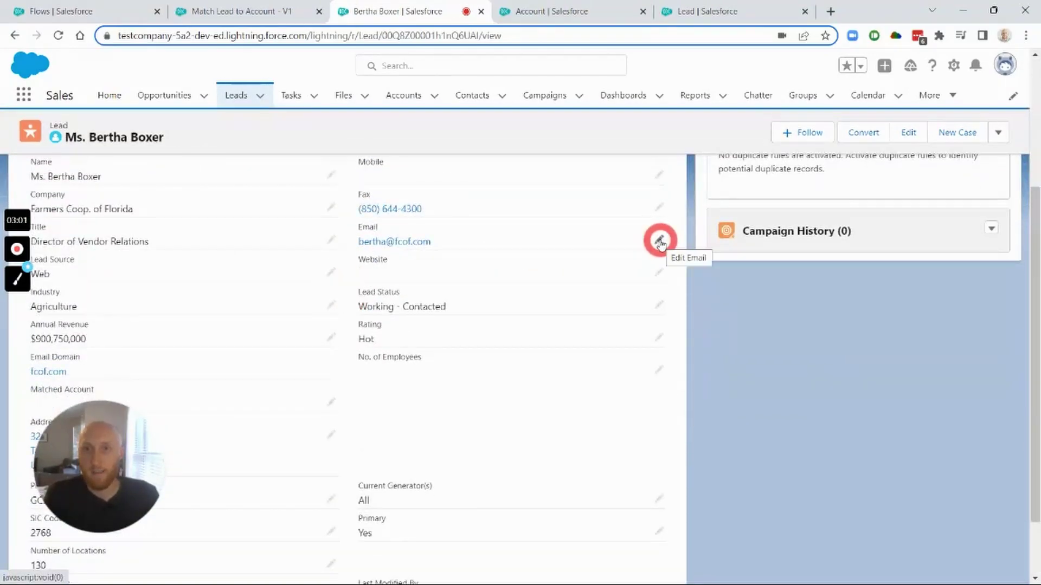
Change the lead's email to an address at the genepoint.com domain, save the record, and preview the account linked in Matched Account.
left_click(659, 241)
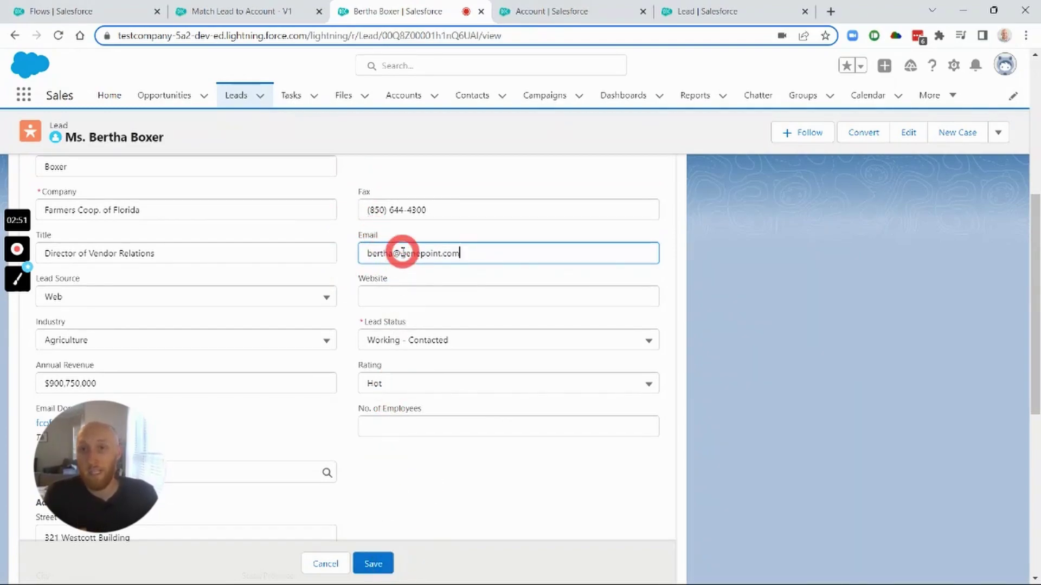
scroll(341, 341, "down", 3)
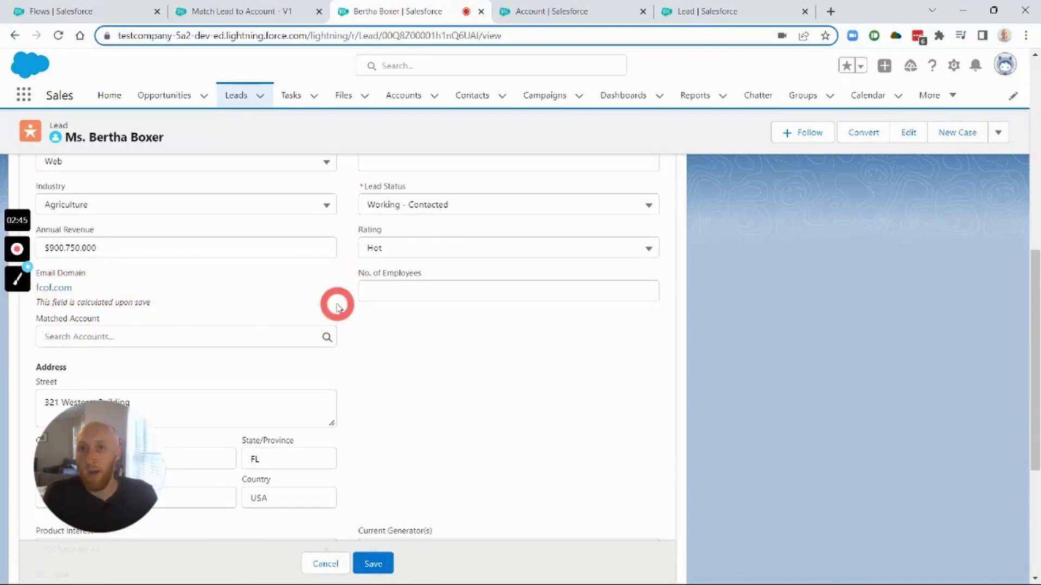
left_click(390, 566)
left_click(384, 564)
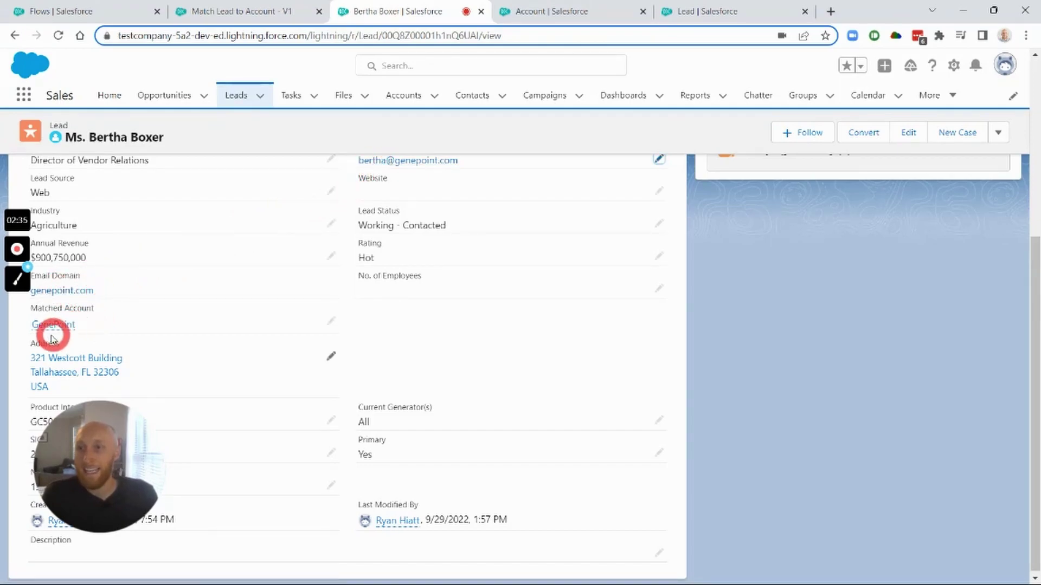
mouse_move(55, 324)
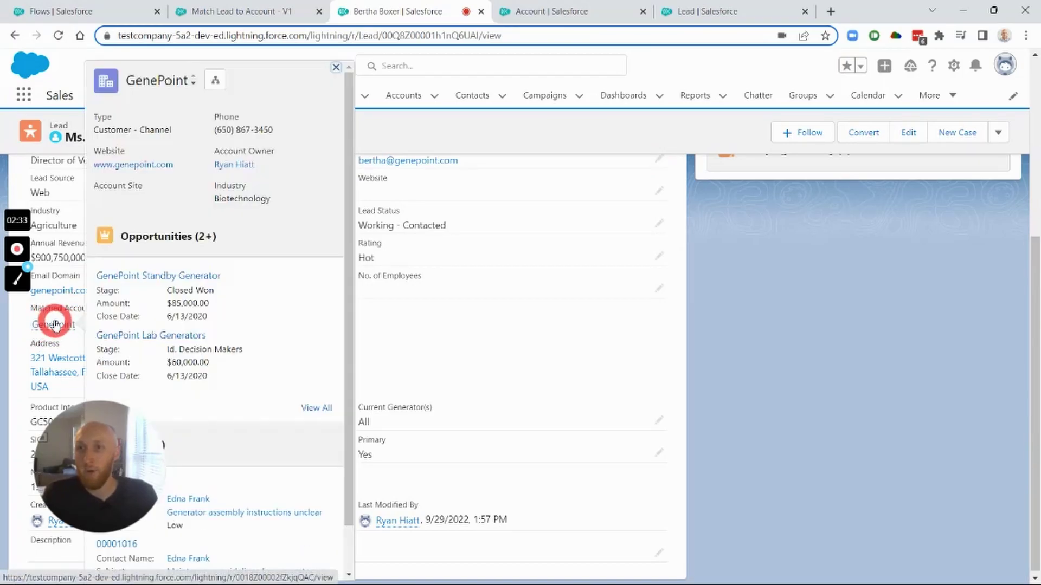